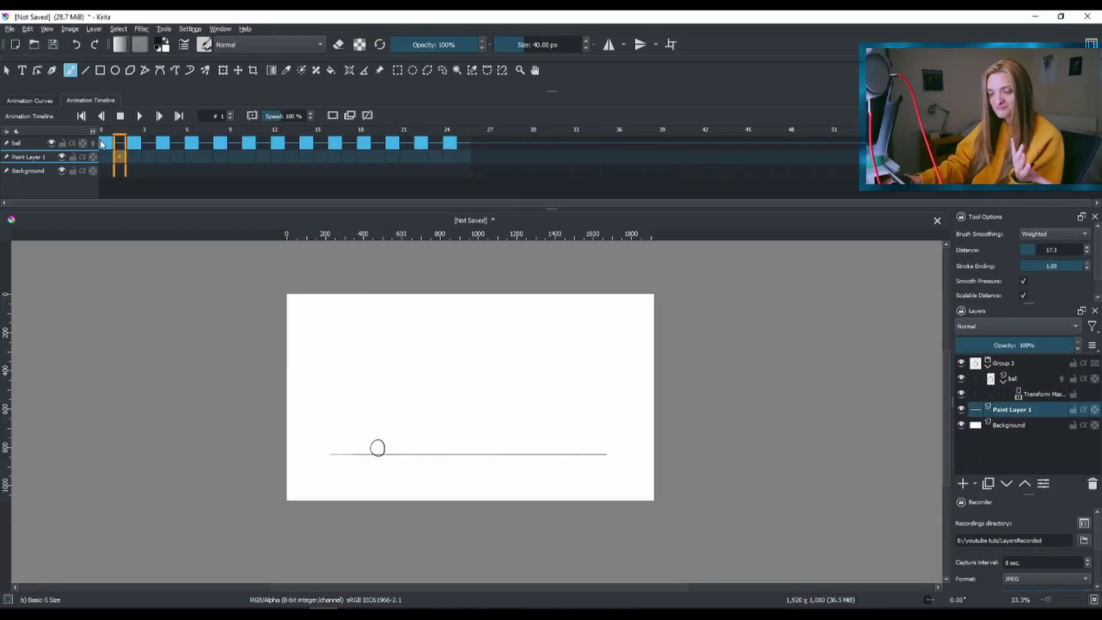
# Play back the existing ball animation and inspect the ball layer, its transform mask and Group 3.
pyautogui.click(139, 117)
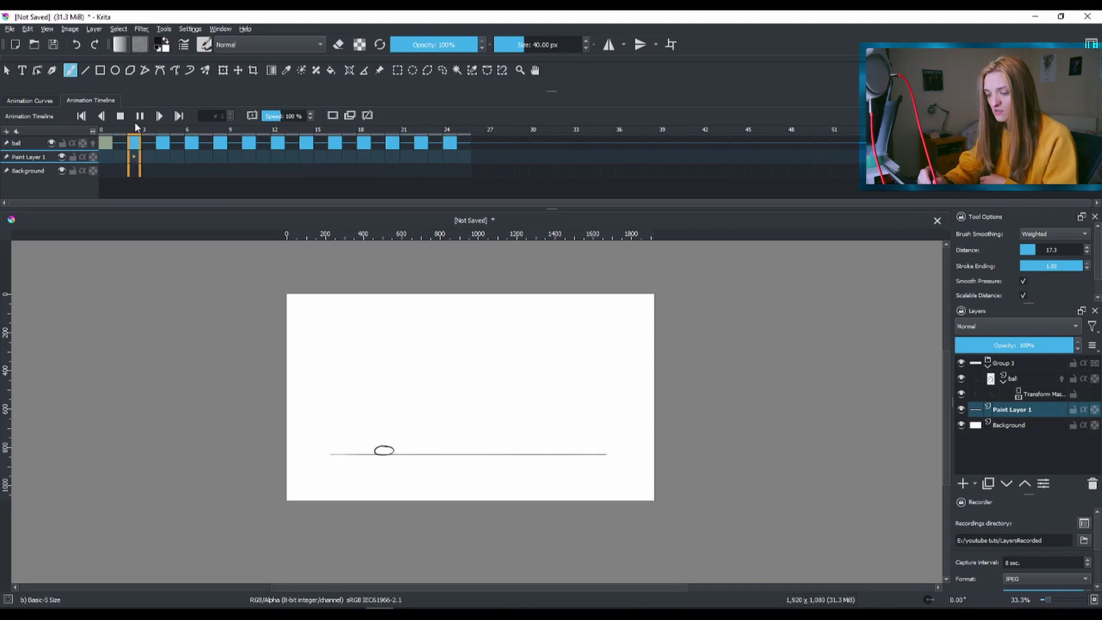
pyautogui.click(140, 117)
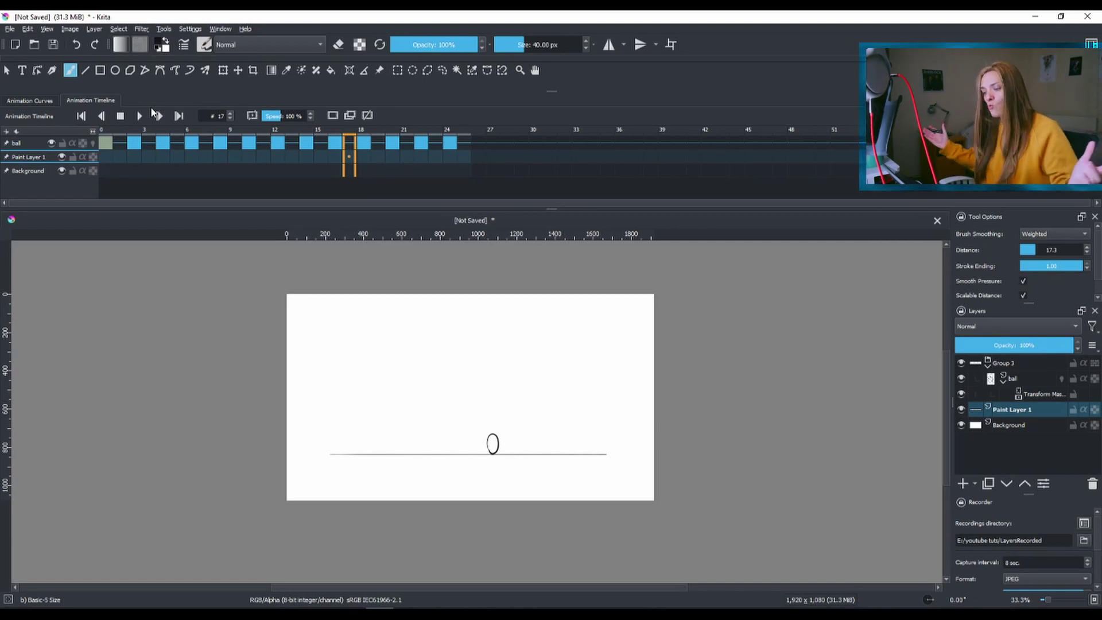
pyautogui.click(1031, 377)
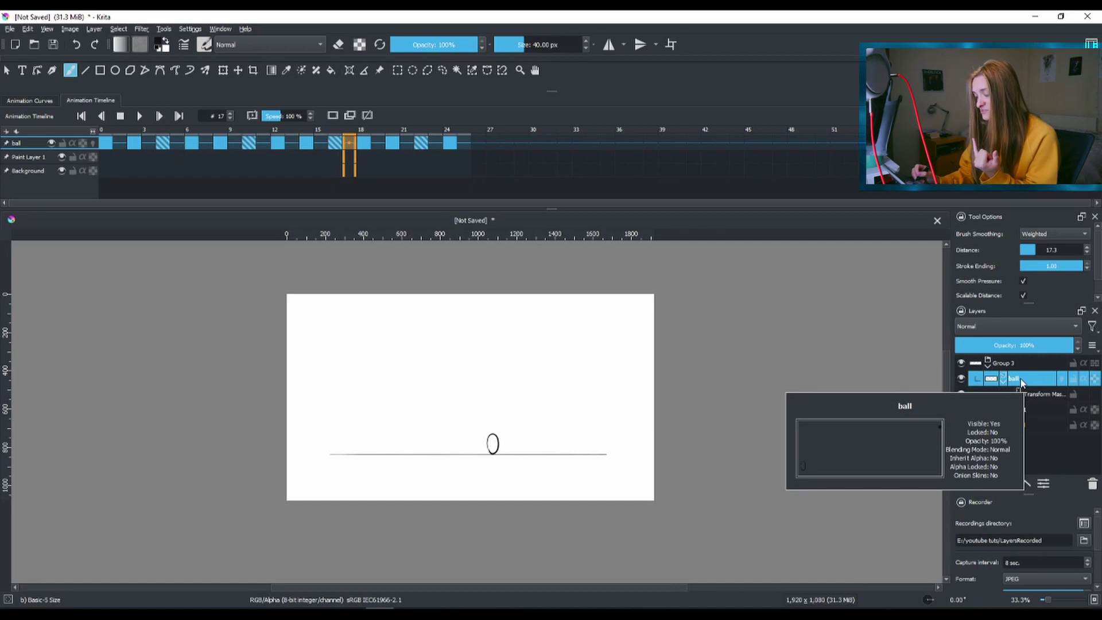
pyautogui.hotkey('ctrl', 't')
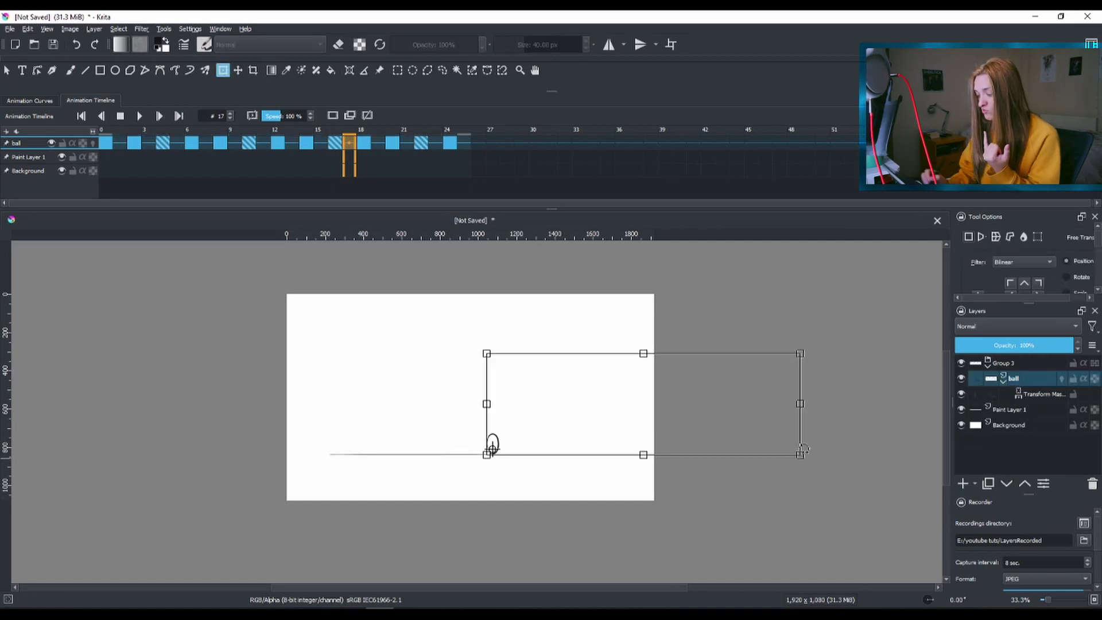
pyautogui.click(1048, 394)
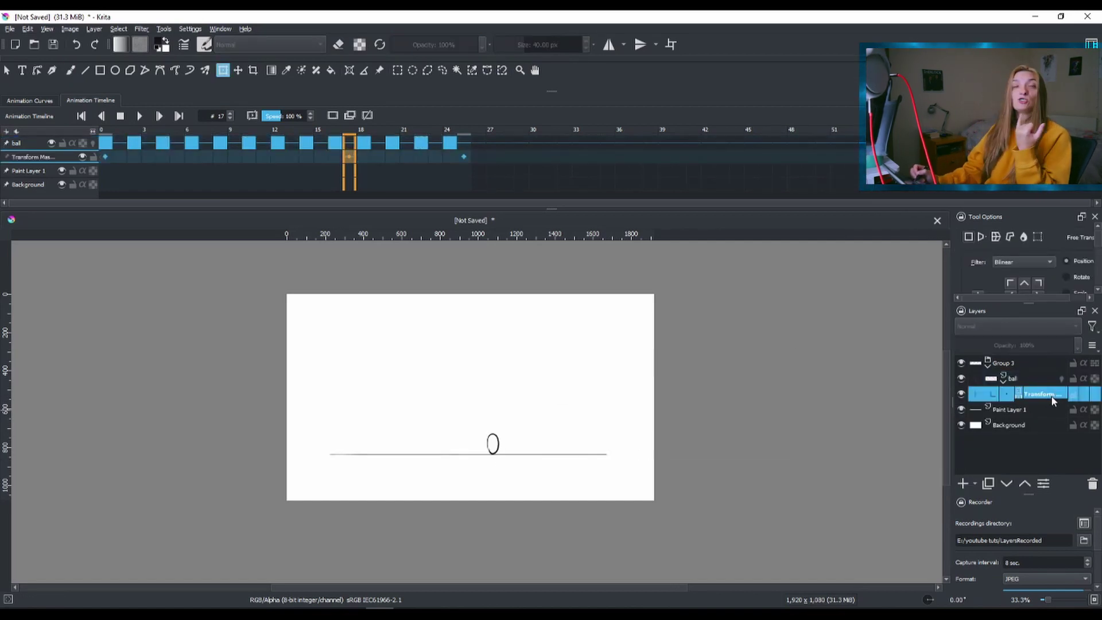
pyautogui.click(1027, 379)
pyautogui.click(1011, 367)
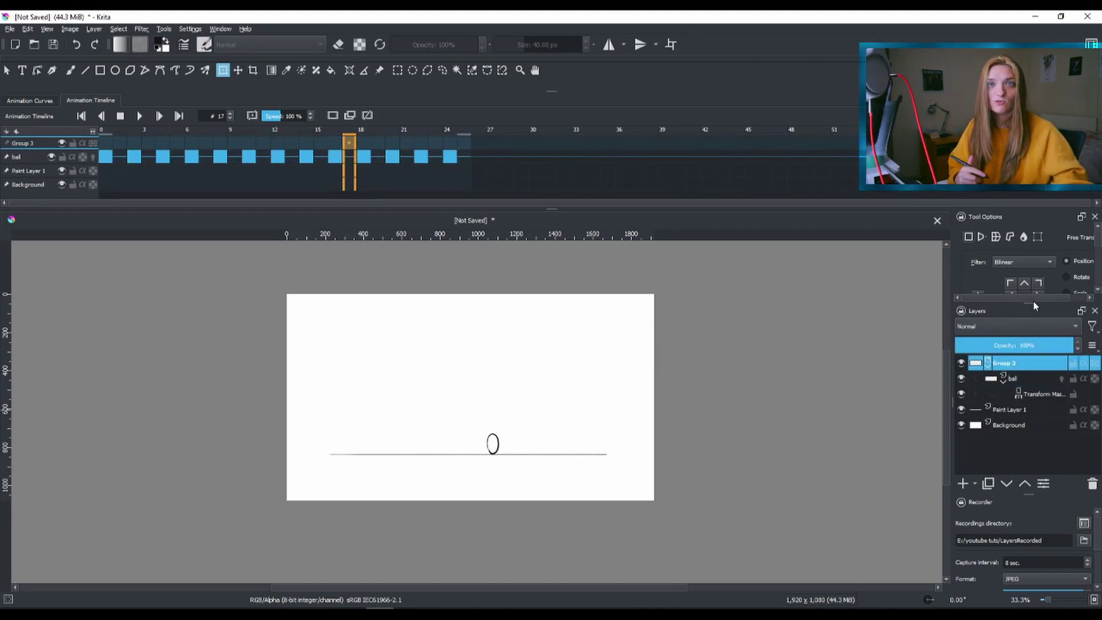
# Collapse and delete Group 3, which holds the old ball animation.
pyautogui.click(987, 362)
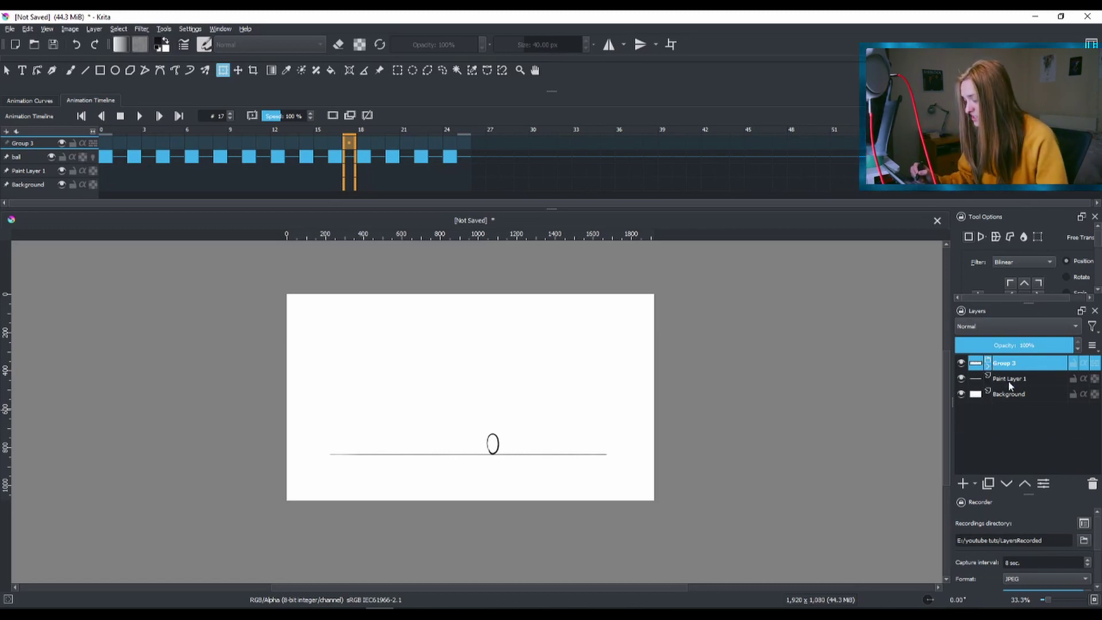
pyautogui.click(960, 362)
pyautogui.click(1091, 487)
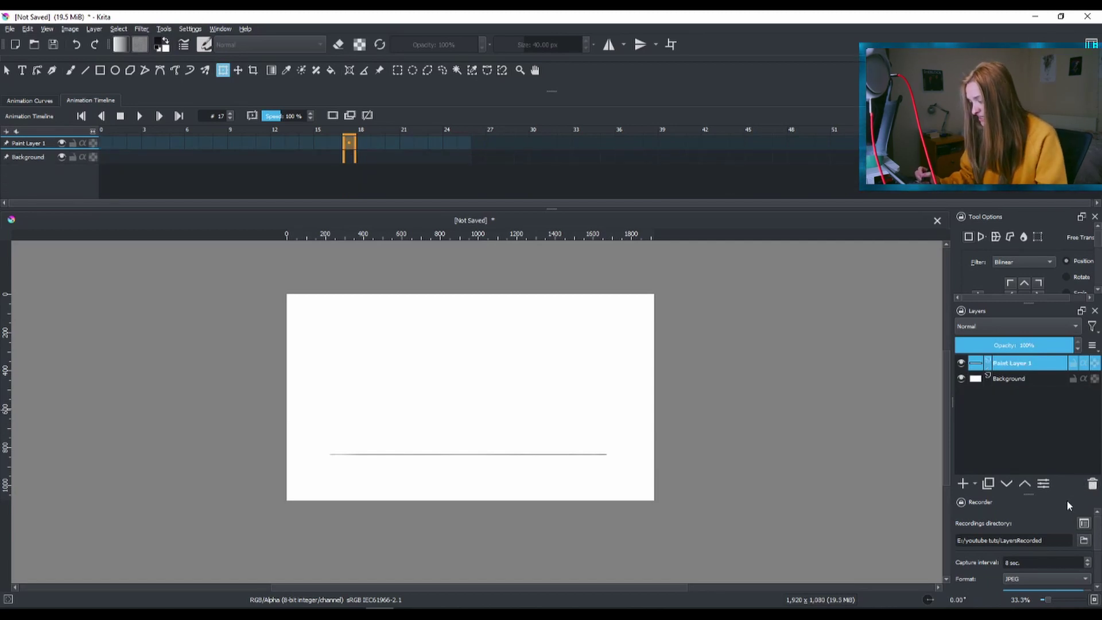
# Lock Paint Layer 1, the layer containing the ground line.
pyautogui.click(961, 363)
pyautogui.click(962, 363)
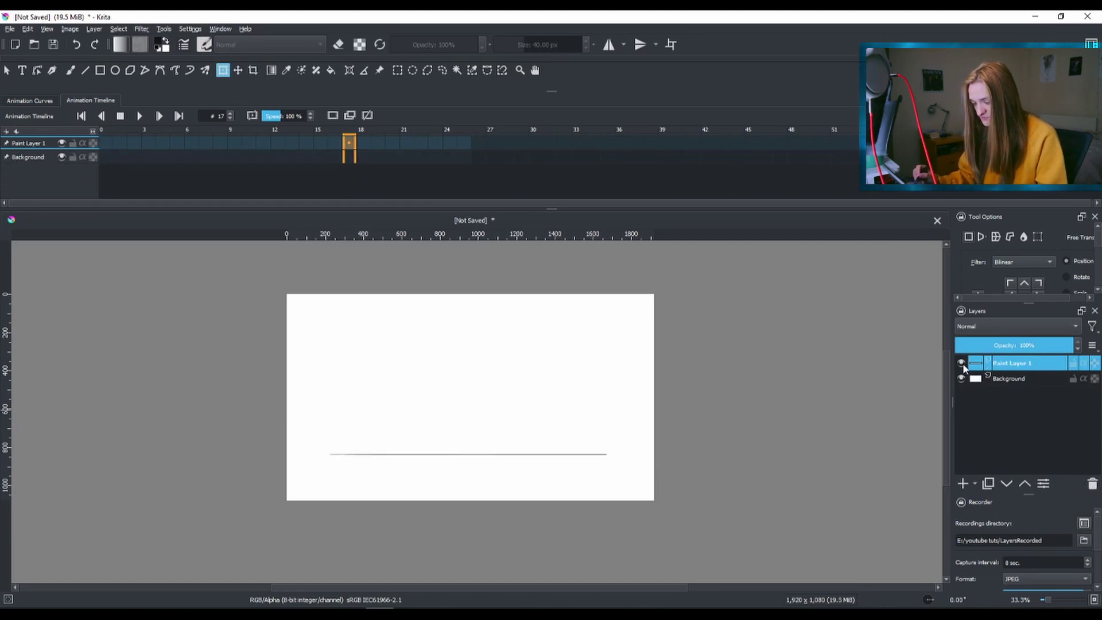
pyautogui.click(1072, 363)
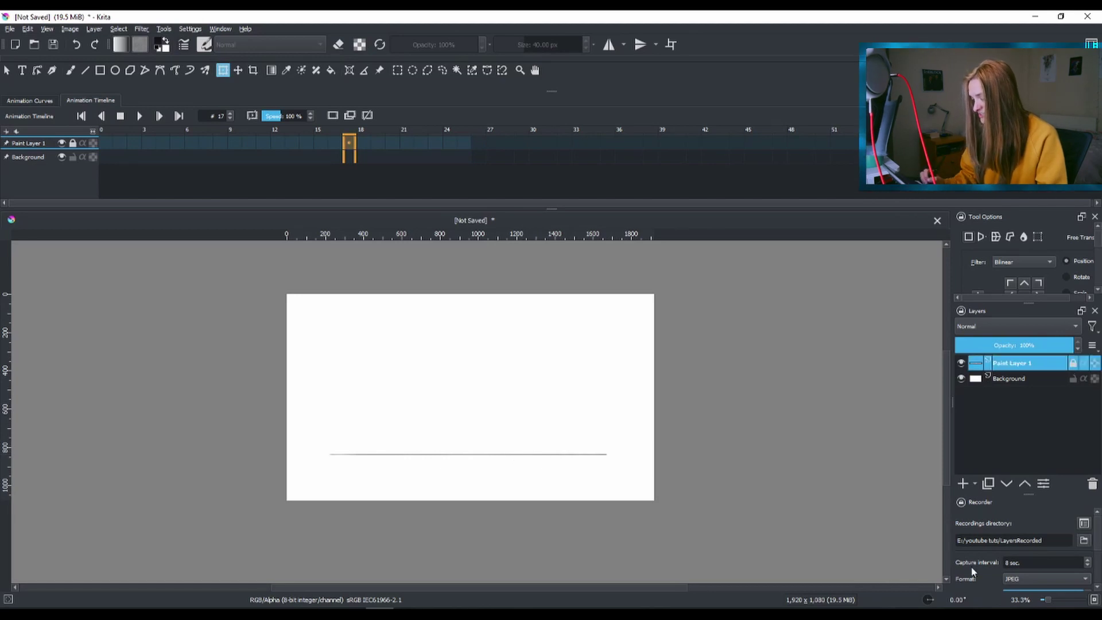
# Add a new paint layer above the ground line layer and name it "ball".
pyautogui.click(963, 483)
pyautogui.doubleClick(1020, 363)
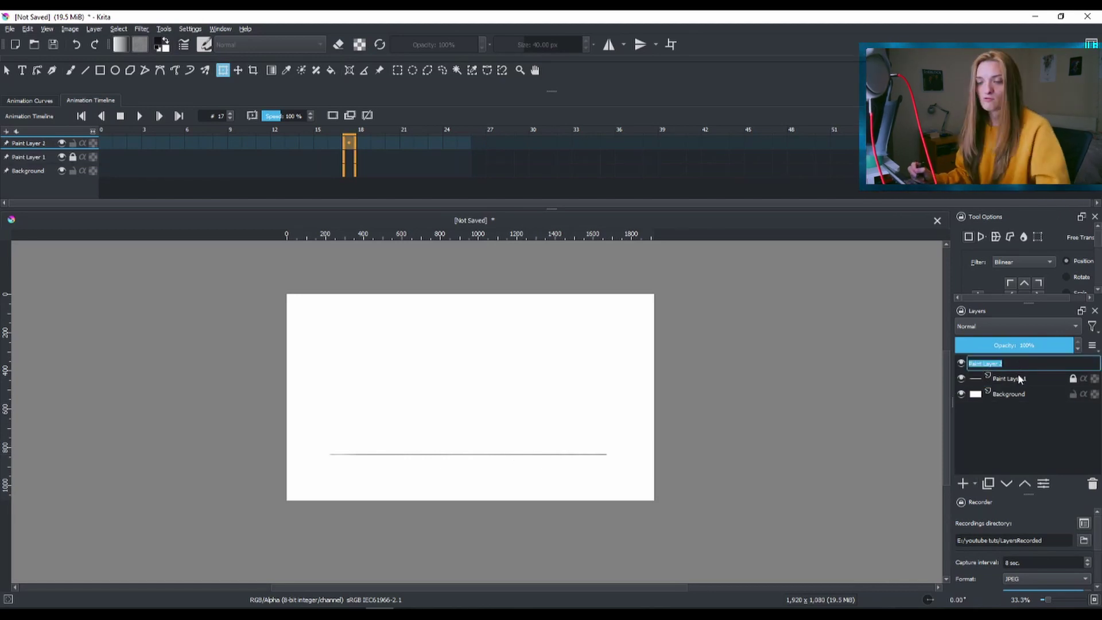
pyautogui.write('ball')
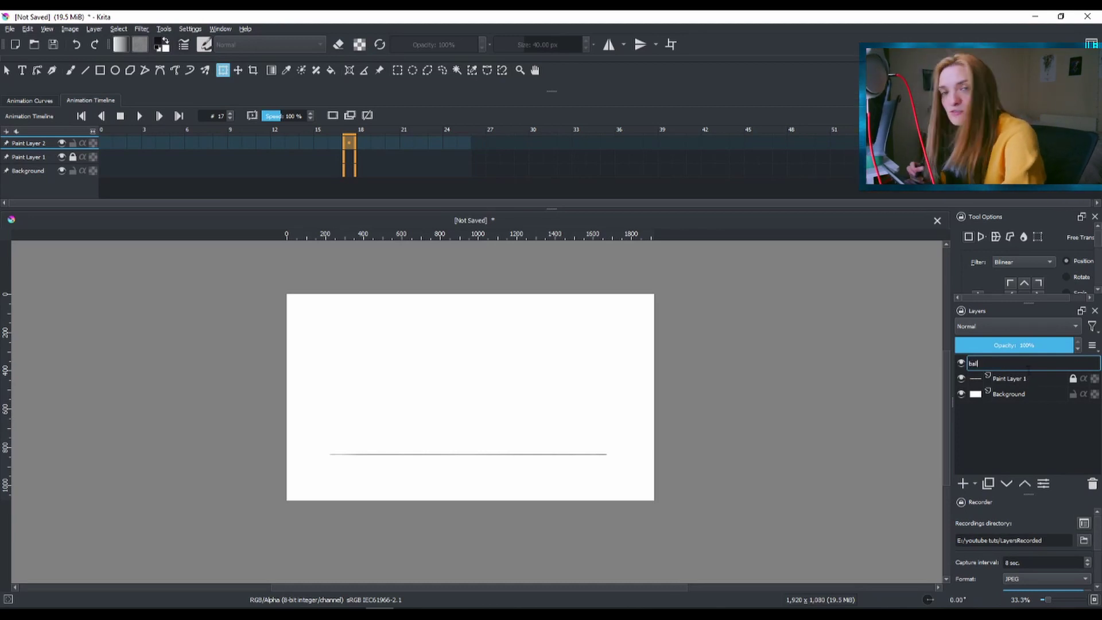
pyautogui.press('Return')
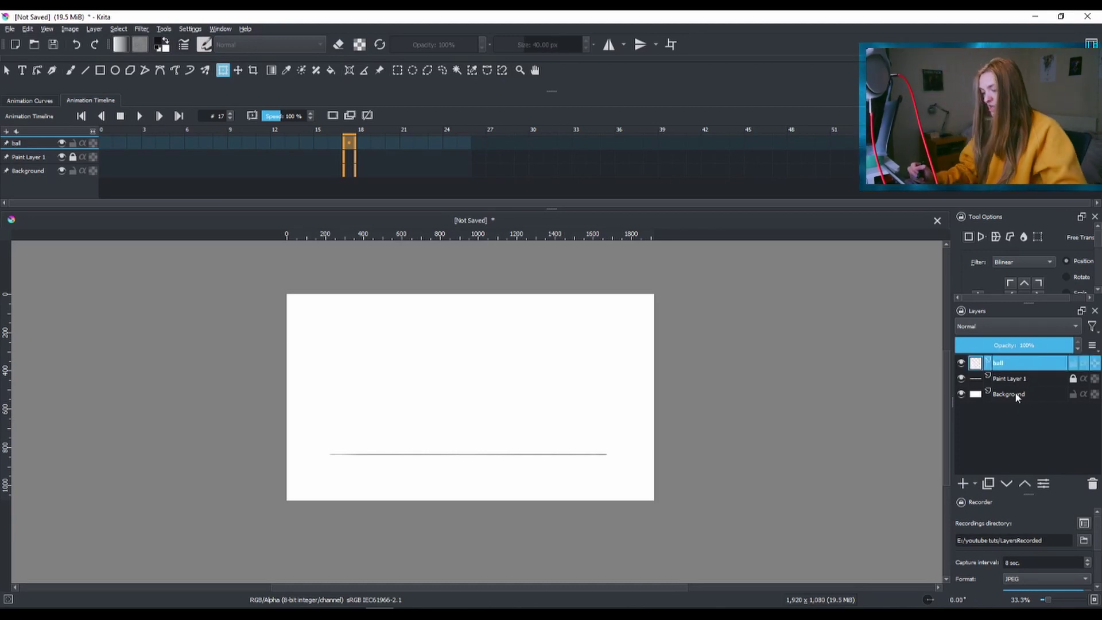
# Create a blank keyframe at frame 0 of the ball layer and brush a round ball resting on the ground line.
pyautogui.click(106, 142)
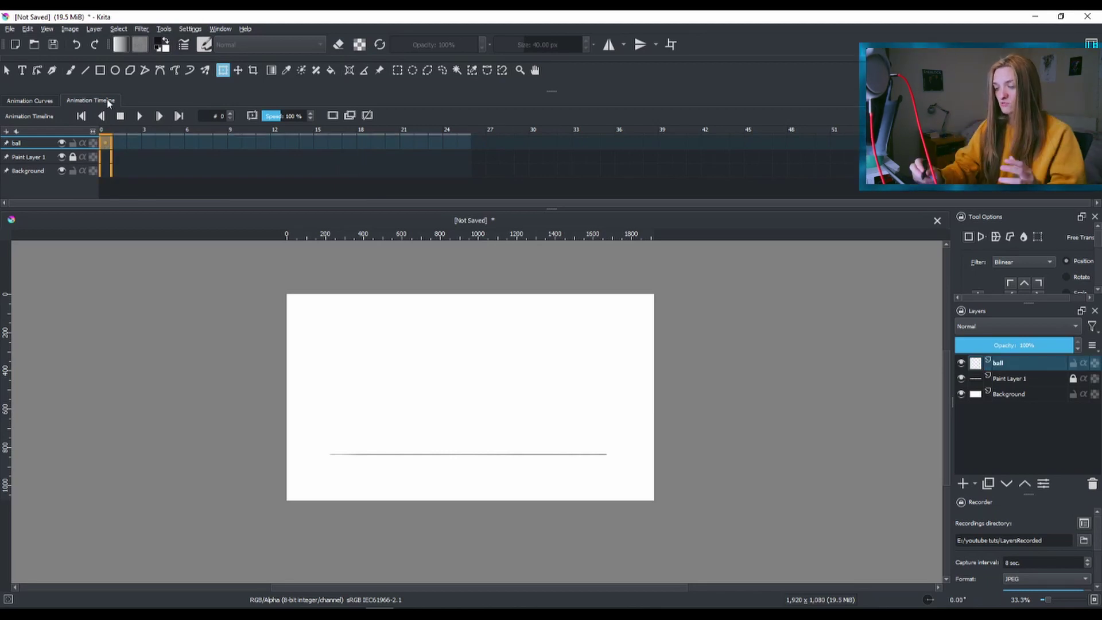
pyautogui.click(333, 115)
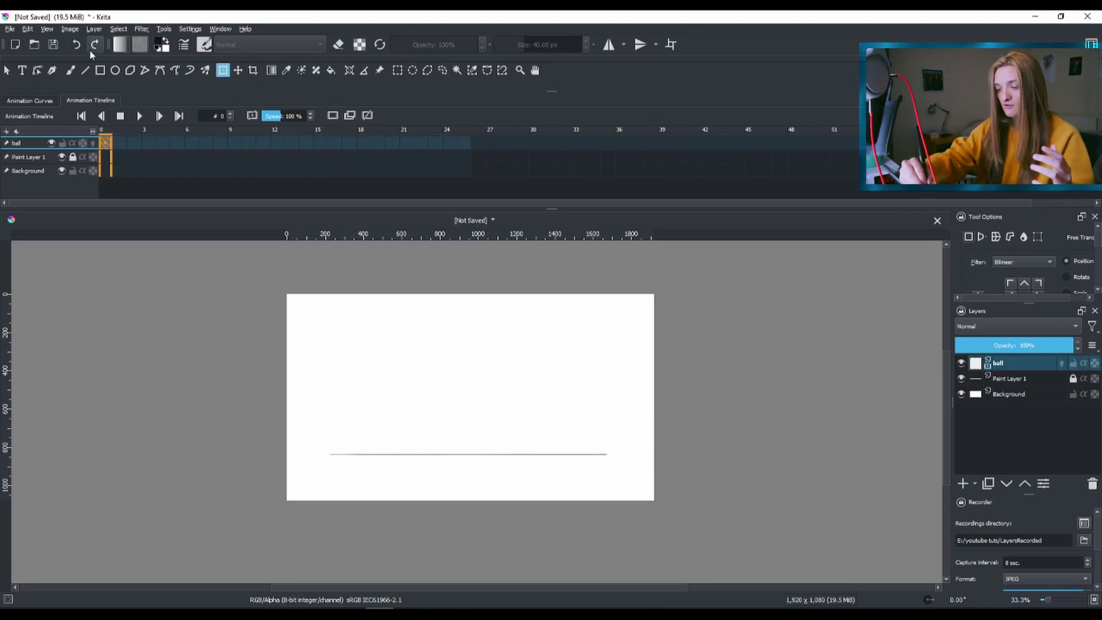
pyautogui.click(70, 70)
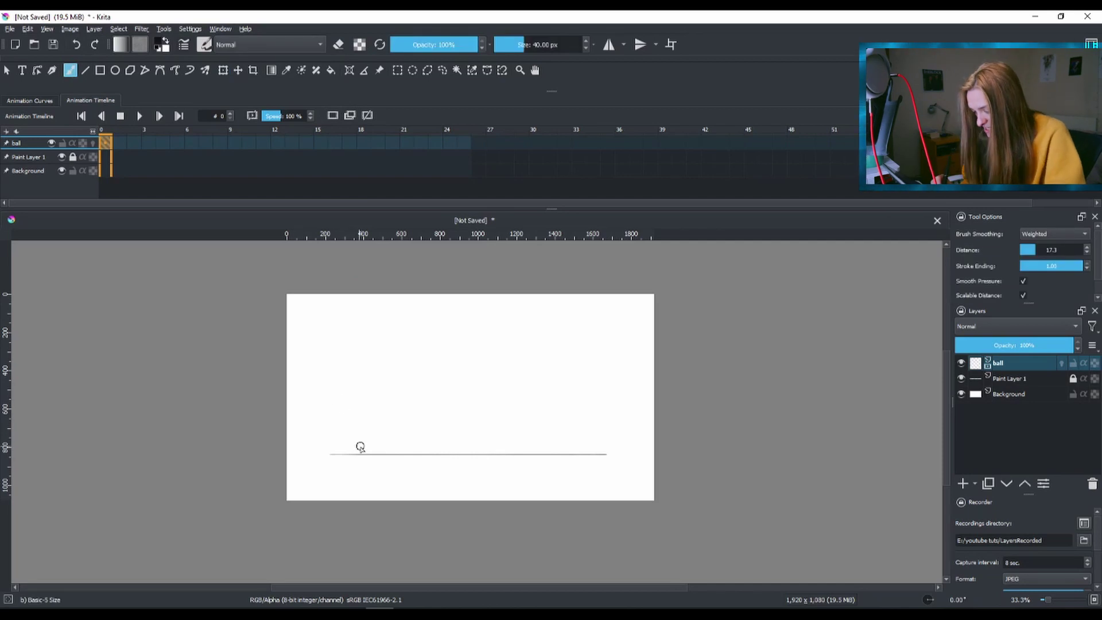
pyautogui.scroll(2, 361, 451)
pyautogui.moveTo(360, 451)
pyautogui.mouseDown()
pyautogui.moveTo(339, 445)
pyautogui.moveTo(352, 431)
pyautogui.moveTo(369, 447)
pyautogui.mouseUp()
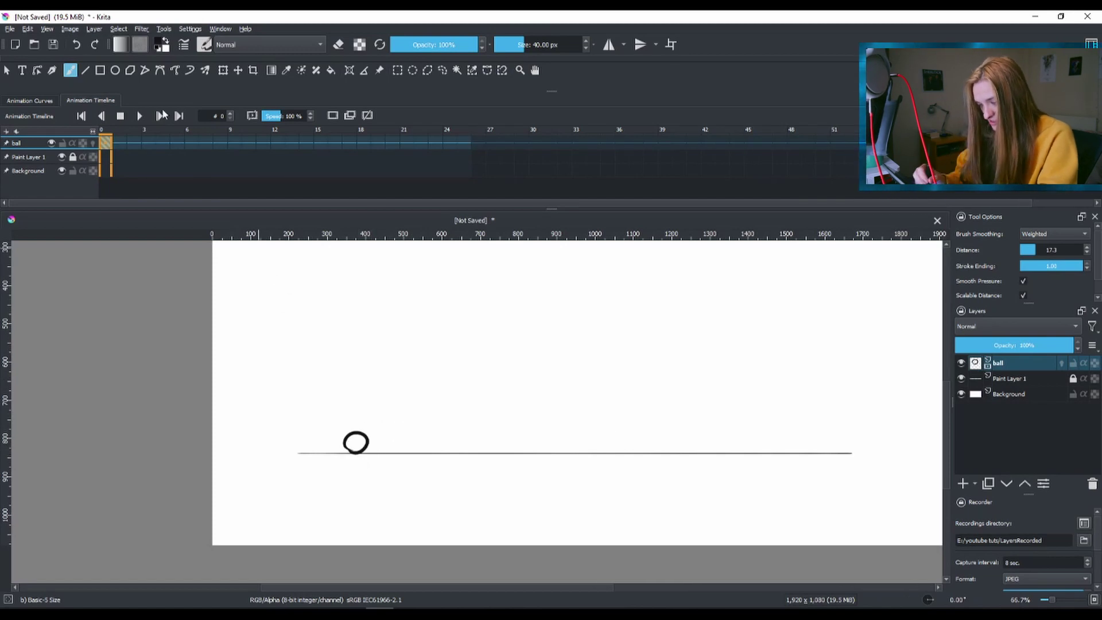
# Add a blank keyframe at frame 2, enable onion skins for the ball layer, and draw the ball squashed into a flat oval.
pyautogui.click(134, 143)
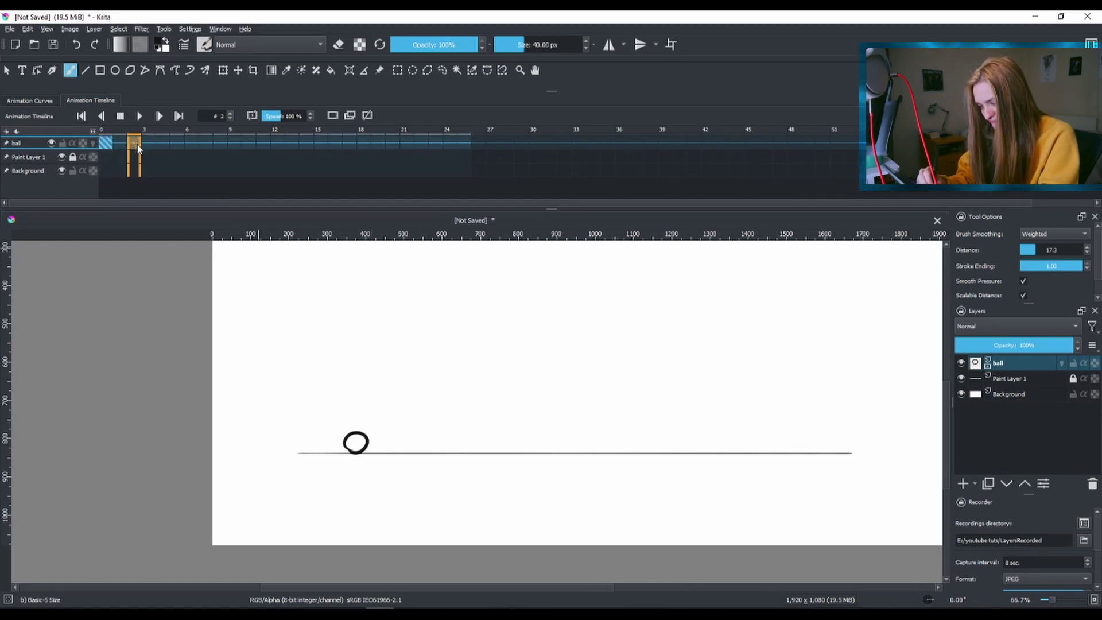
pyautogui.click(334, 116)
pyautogui.click(93, 143)
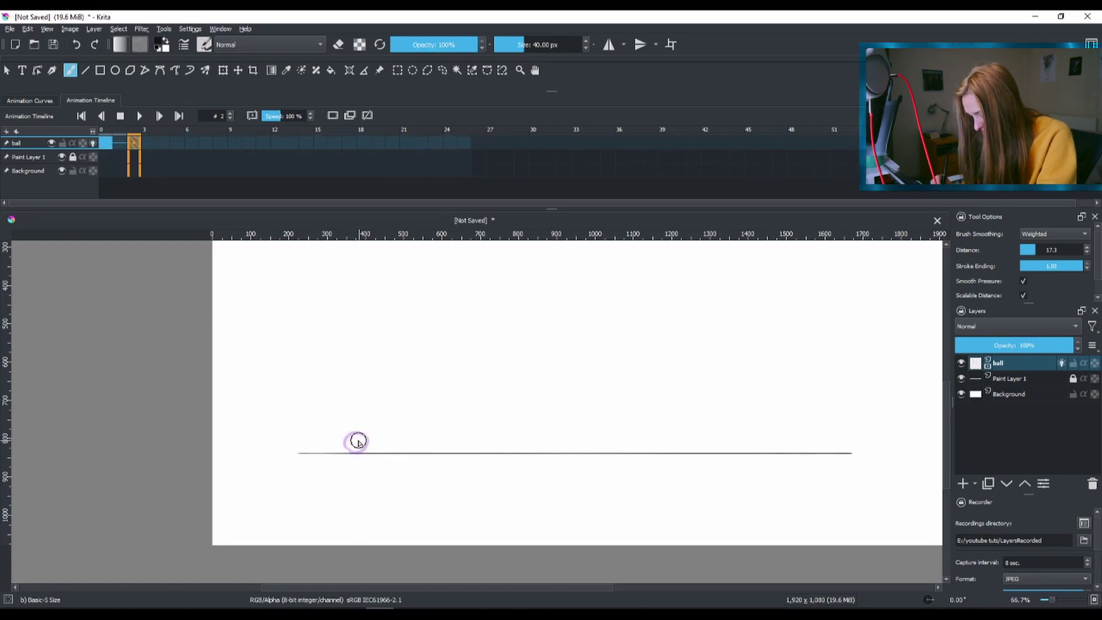
pyautogui.hotkey('ctrl', 'z')
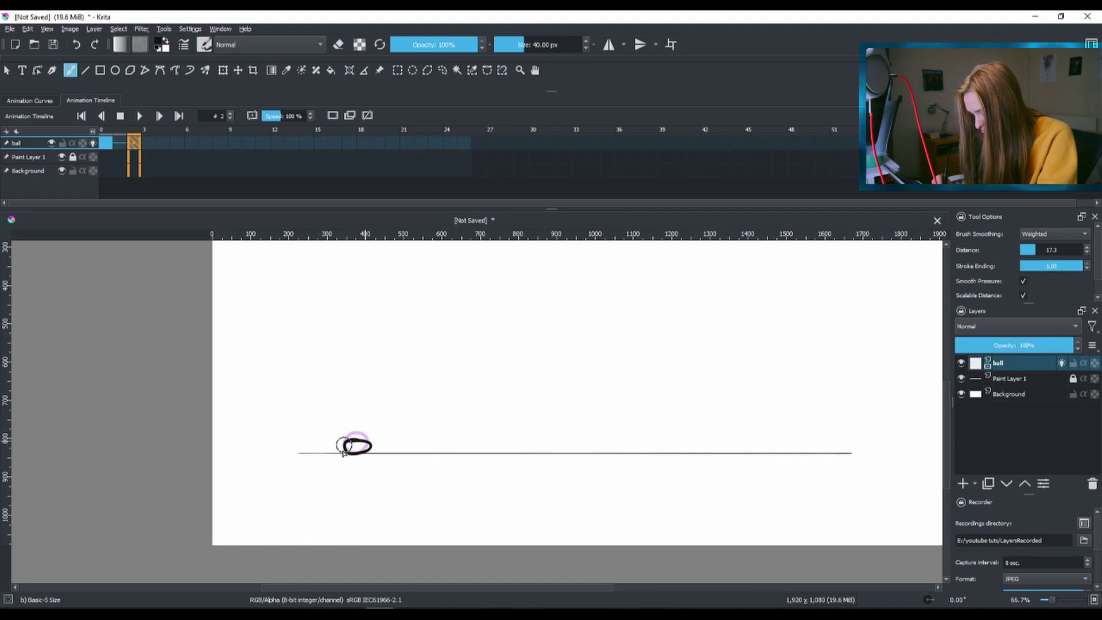
pyautogui.hotkey('ctrl', 'z')
pyautogui.moveTo(365, 447); pyautogui.dragTo(371, 449)
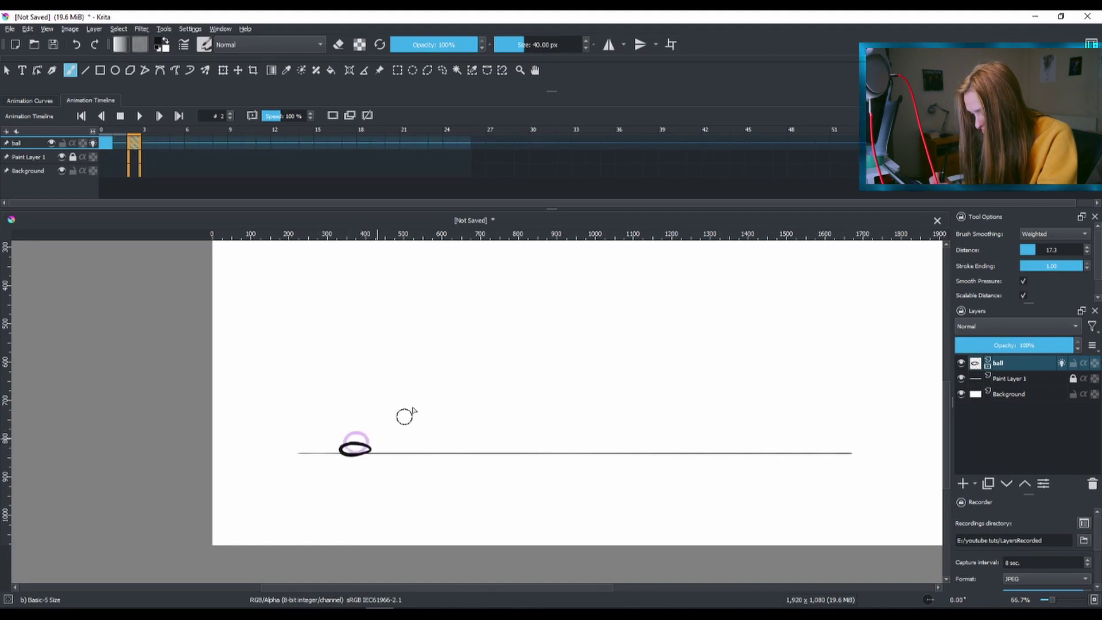
# Draw the ball's next poses in new keyframes at frames 4, 6 and 8, ending with a narrow upright oval.
pyautogui.click(163, 148)
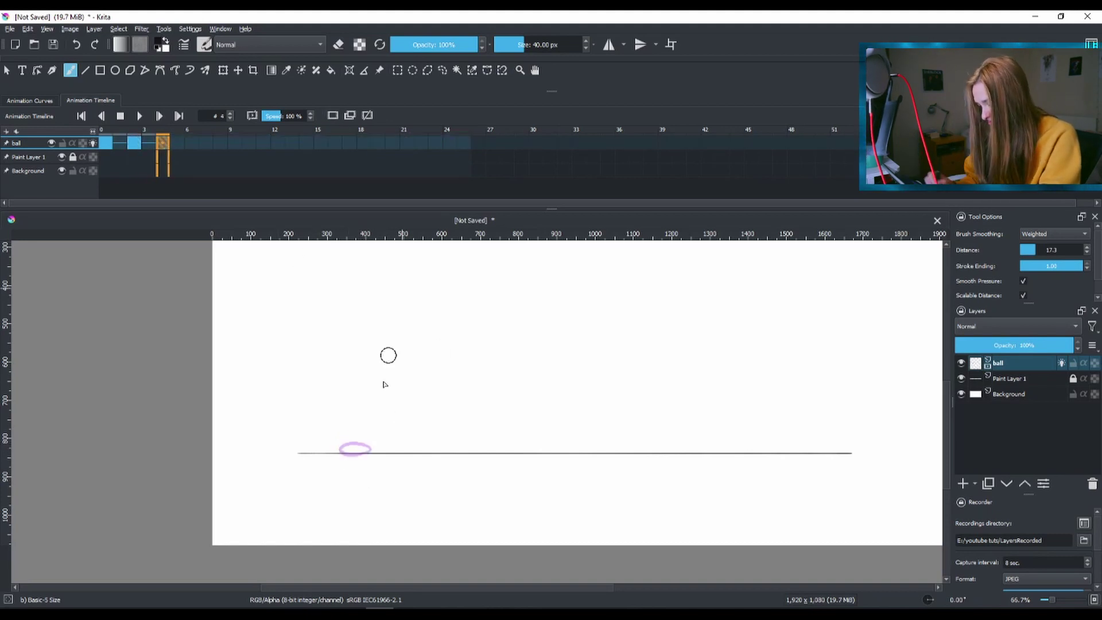
pyautogui.hotkey('ctrl', 'z')
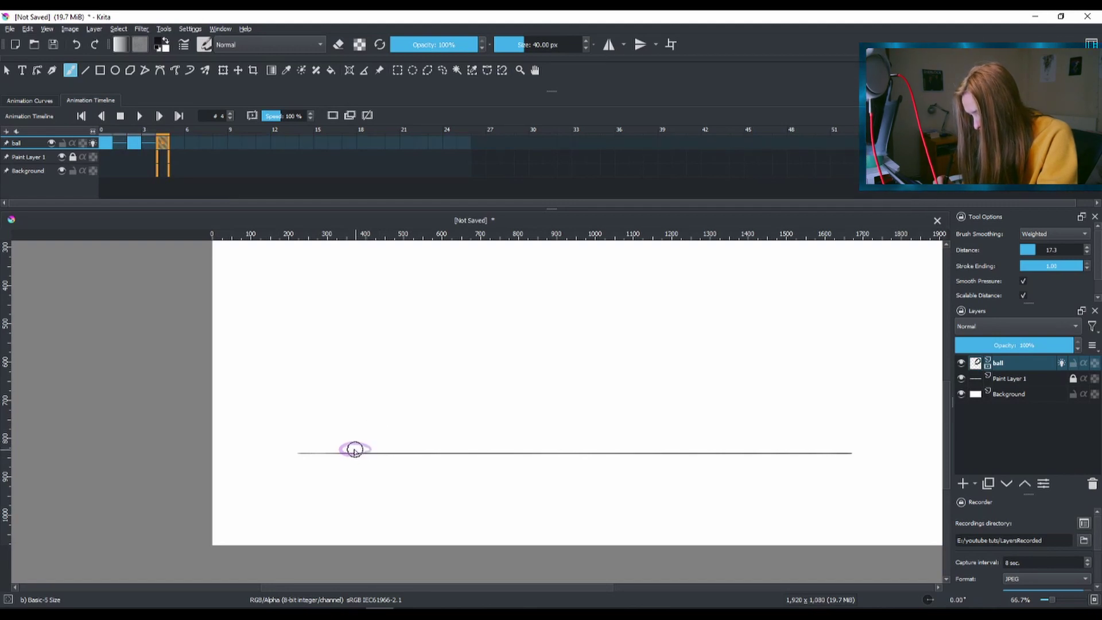
pyautogui.moveTo(351, 450)
pyautogui.mouseDown()
pyautogui.moveTo(371, 433)
pyautogui.moveTo(355, 454)
pyautogui.moveTo(366, 425)
pyautogui.moveTo(364, 459)
pyautogui.mouseUp()
pyautogui.hotkey('ctrl', 'z')
pyautogui.hotkey('ctrl', 'z')
pyautogui.hotkey('ctrl', 'z')
pyautogui.hotkey('ctrl', 'z')
pyautogui.press('.')
pyautogui.press('.')
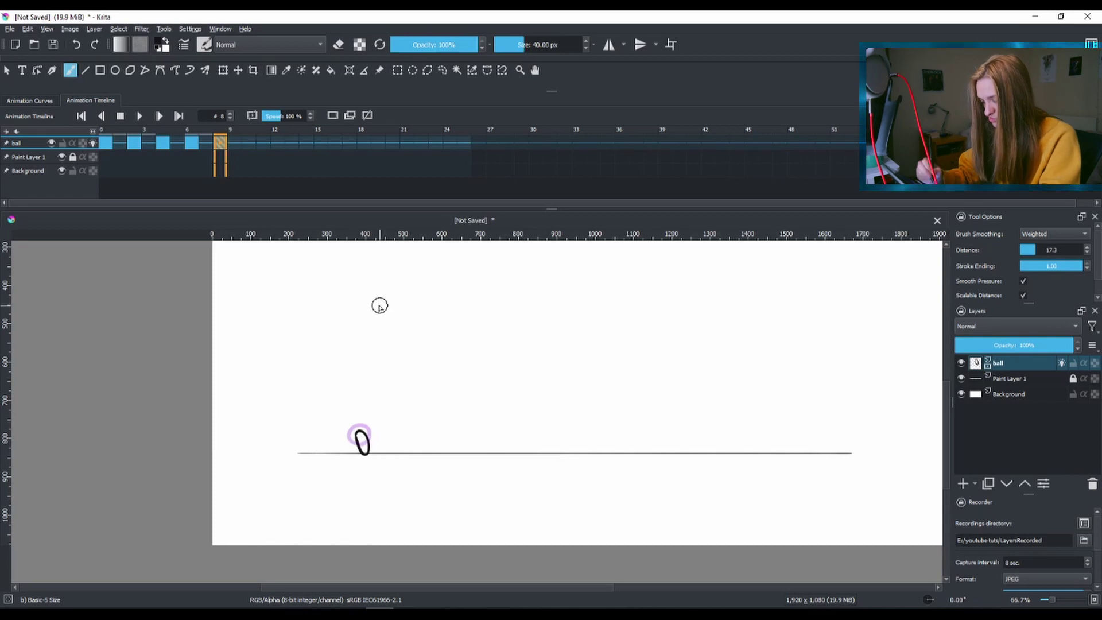
# Add a blank keyframe at frame 10, draw a round ball resting on the ground line, and play back the animation.
pyautogui.click(250, 144)
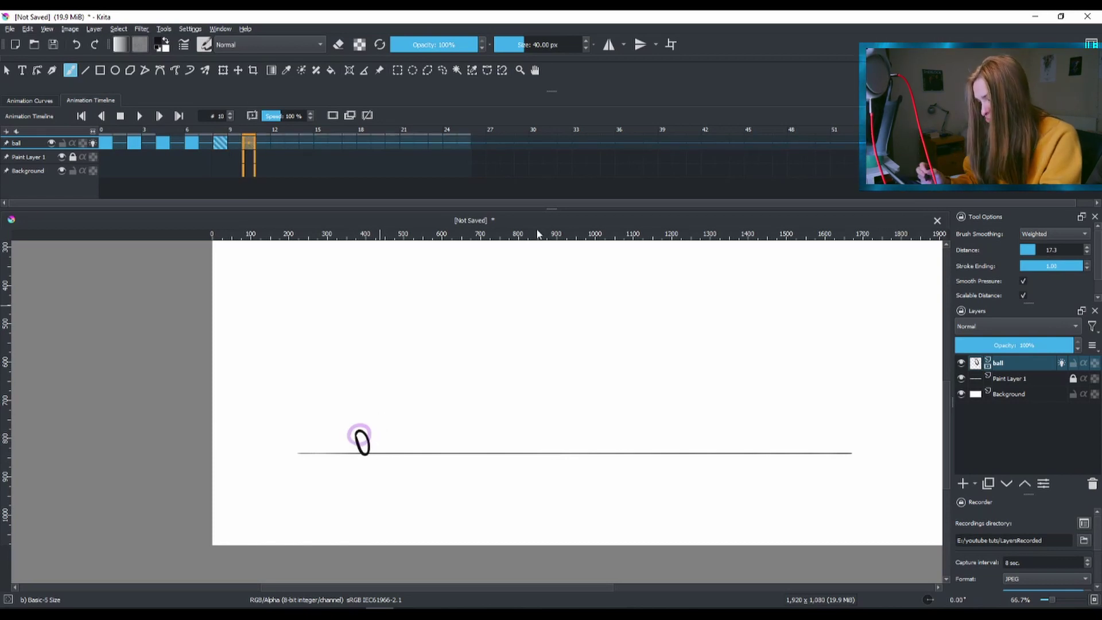
pyautogui.click(332, 117)
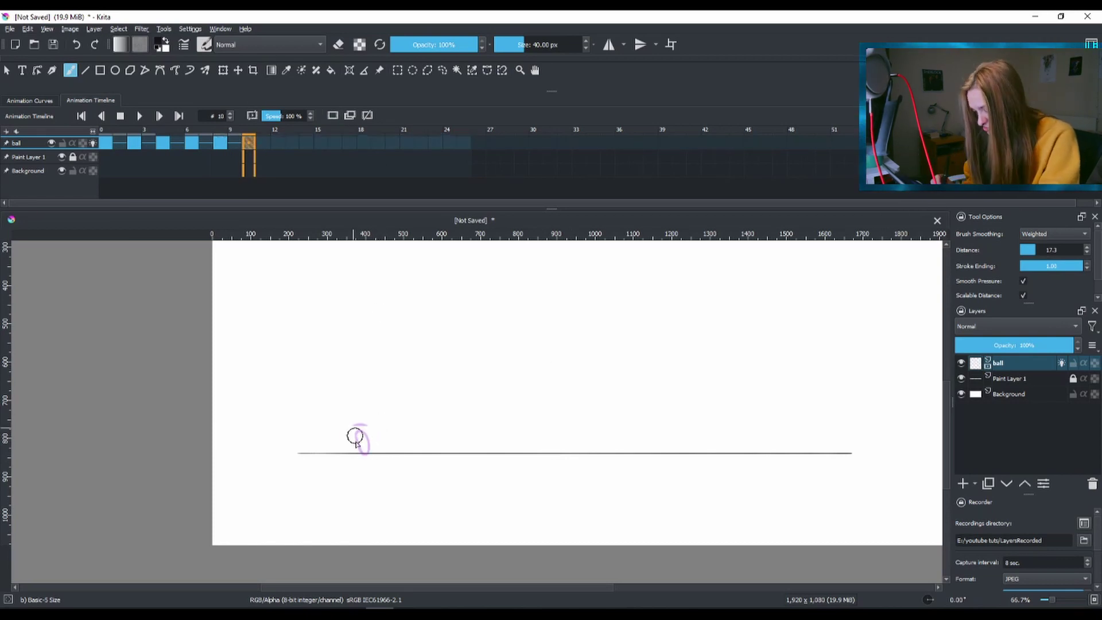
pyautogui.hotkey('ctrl', 'z')
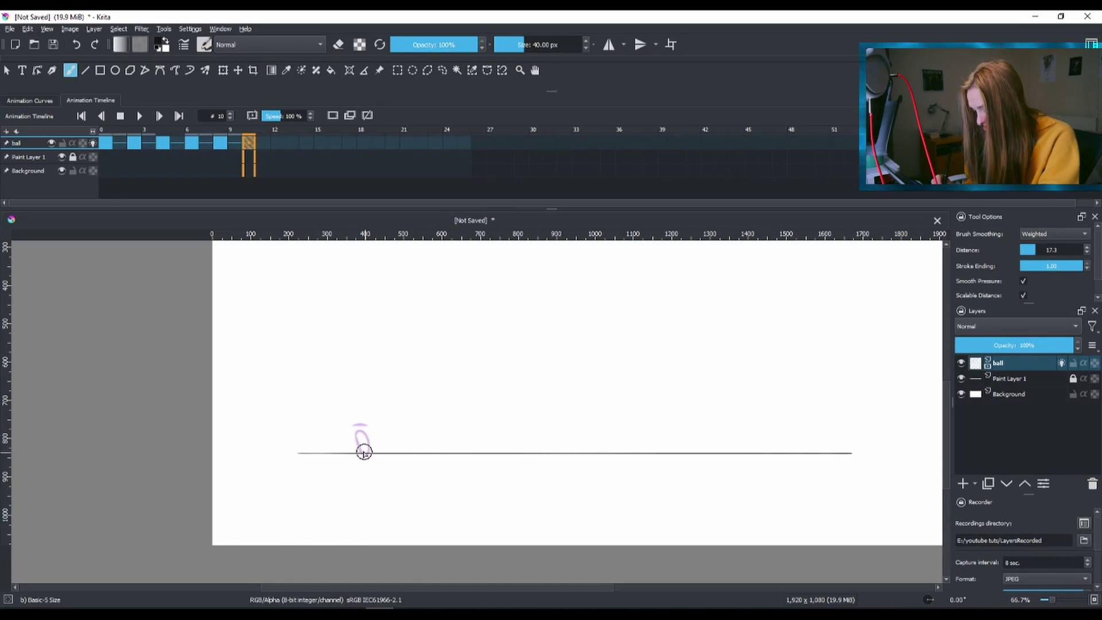
pyautogui.hotkey('ctrl', 'z')
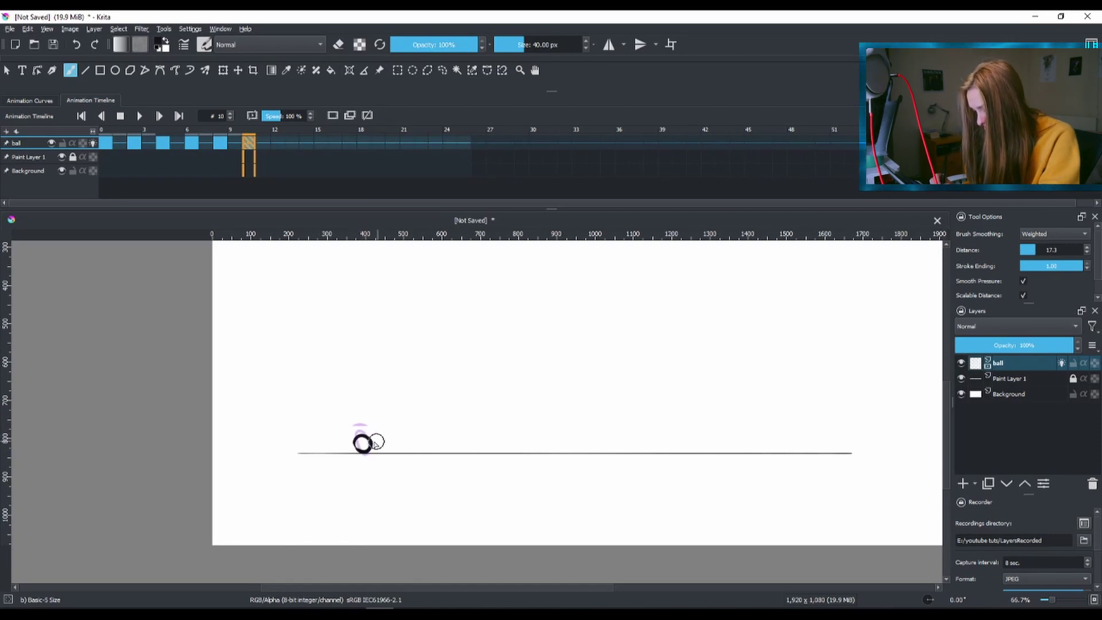
pyautogui.moveTo(367, 442)
pyautogui.mouseDown()
pyautogui.moveTo(356, 439)
pyautogui.moveTo(379, 438)
pyautogui.mouseUp()
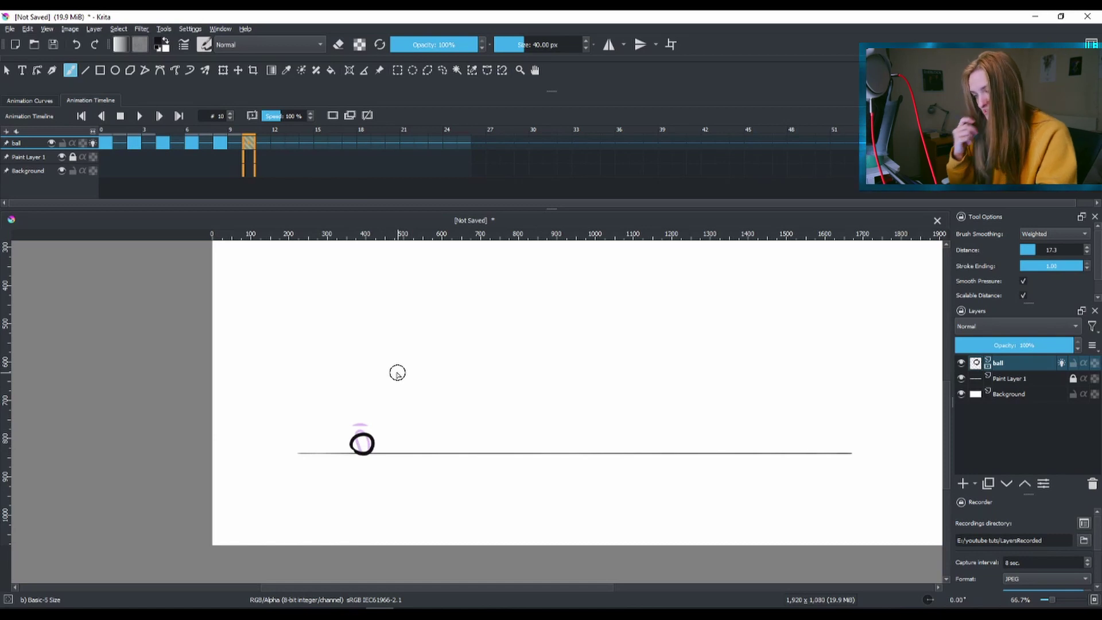
pyautogui.press('space')
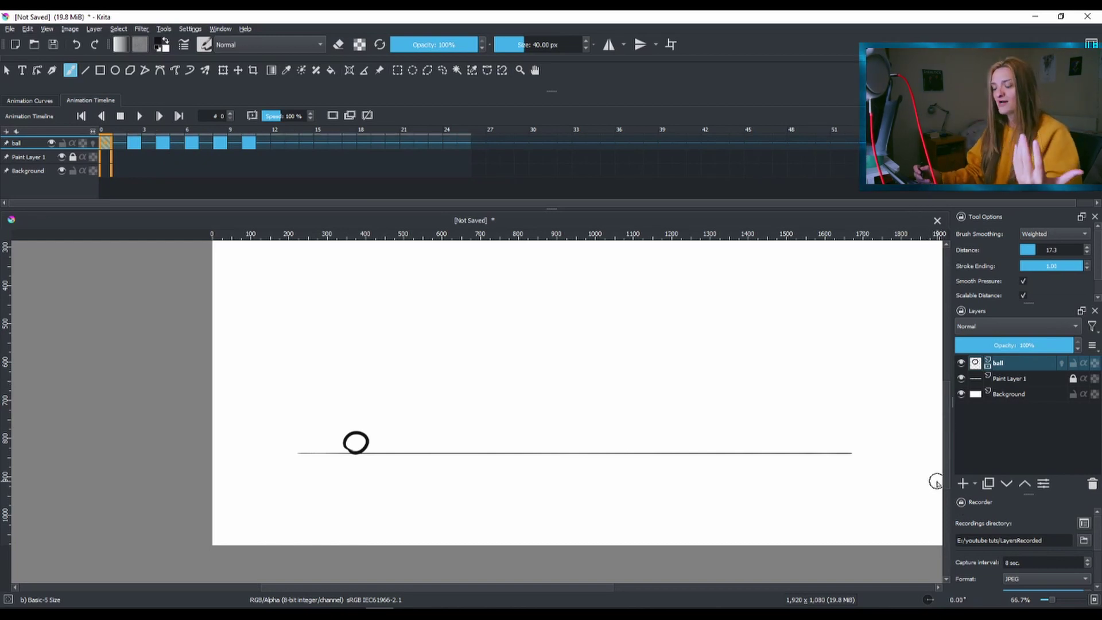
# Add a transform mask to the ball layer and keep the mask selected.
pyautogui.rightClick(1022, 361)
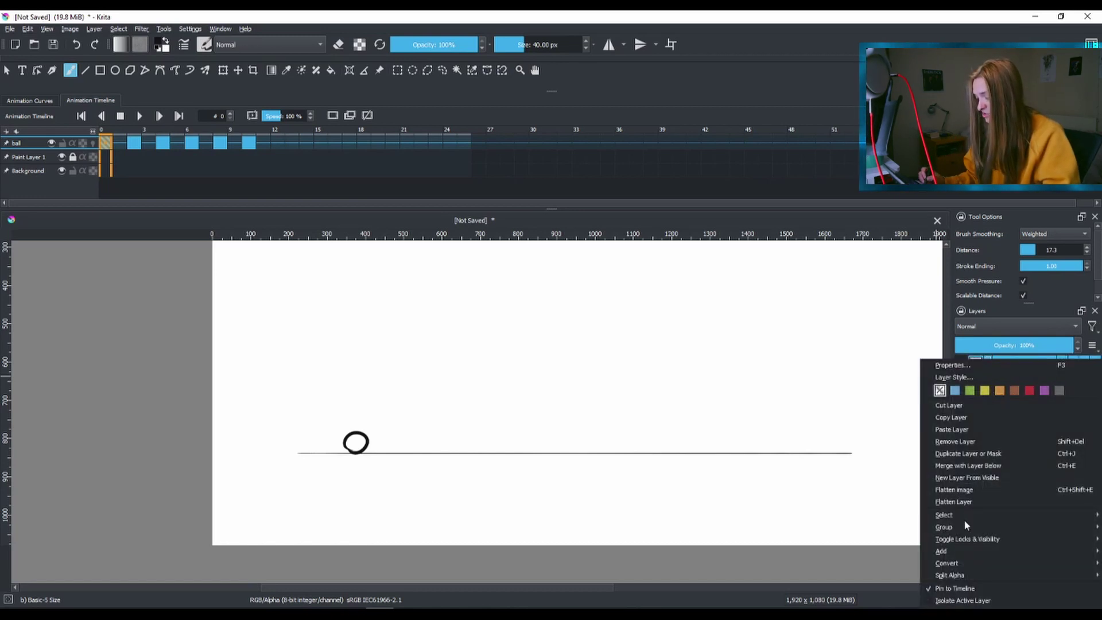
pyautogui.moveTo(964, 552)
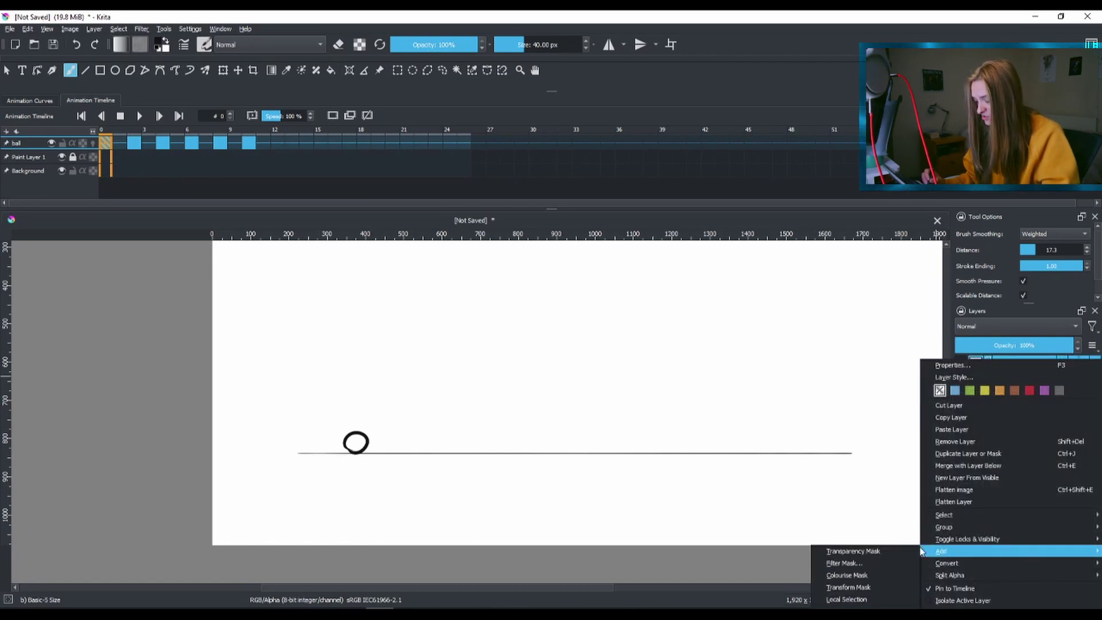
pyautogui.click(878, 588)
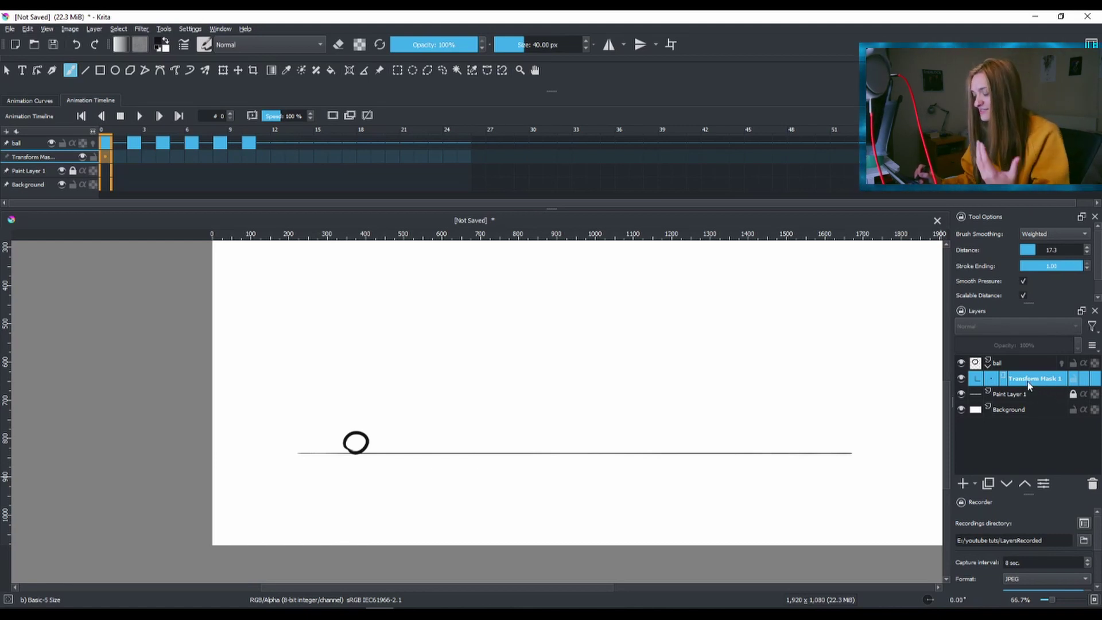
pyautogui.click(1017, 361)
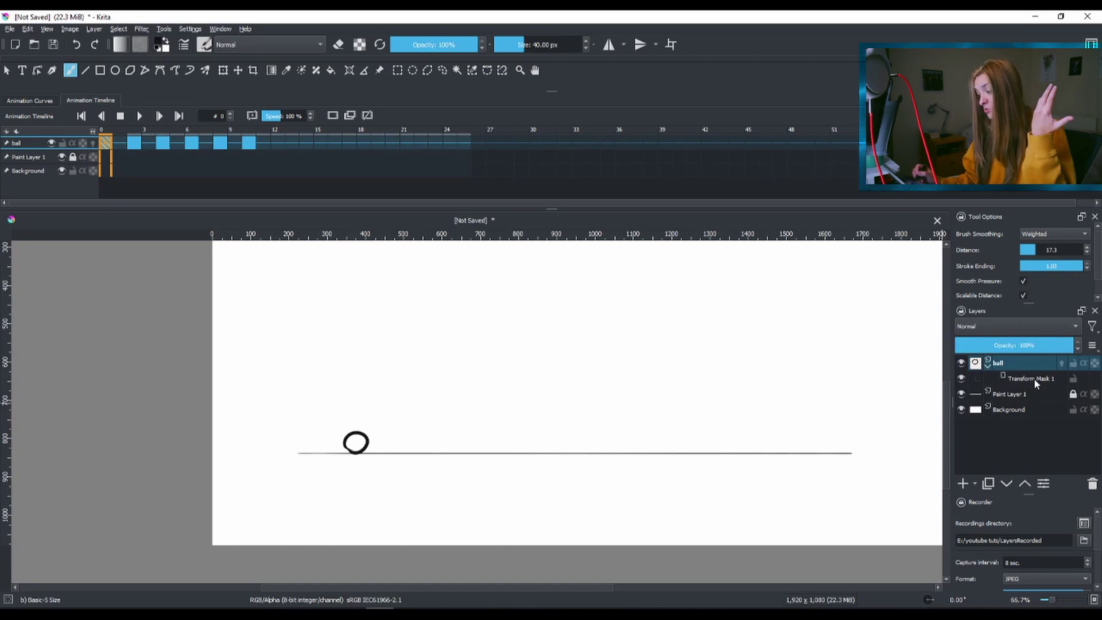
pyautogui.click(1034, 378)
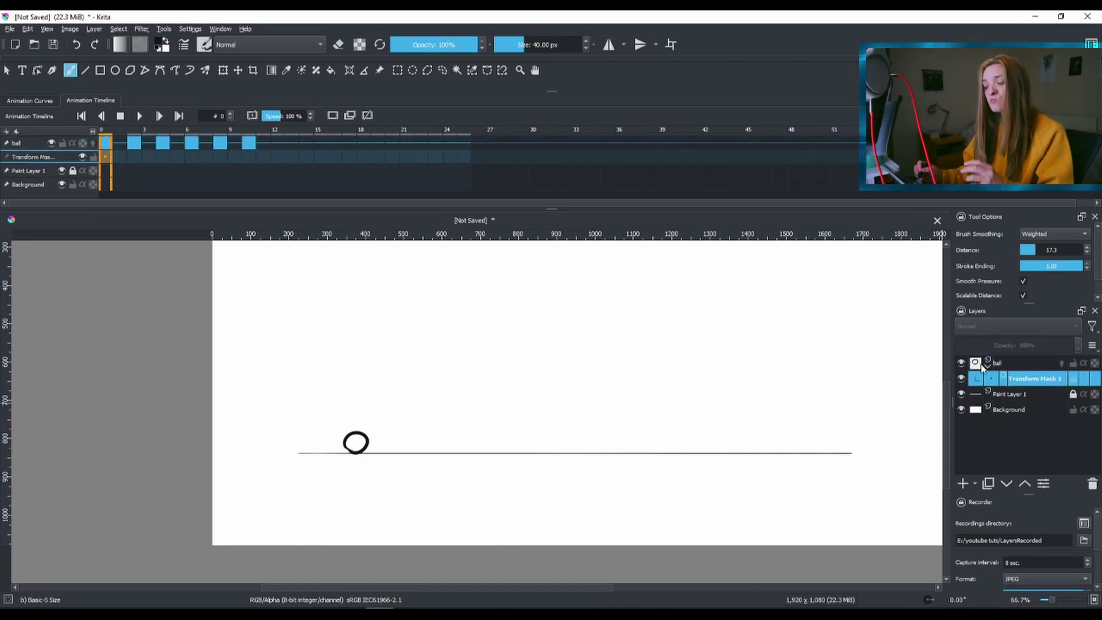
# Put the ball layer and its transform mask into a quick group, and select the transform mask.
pyautogui.click(1012, 367)
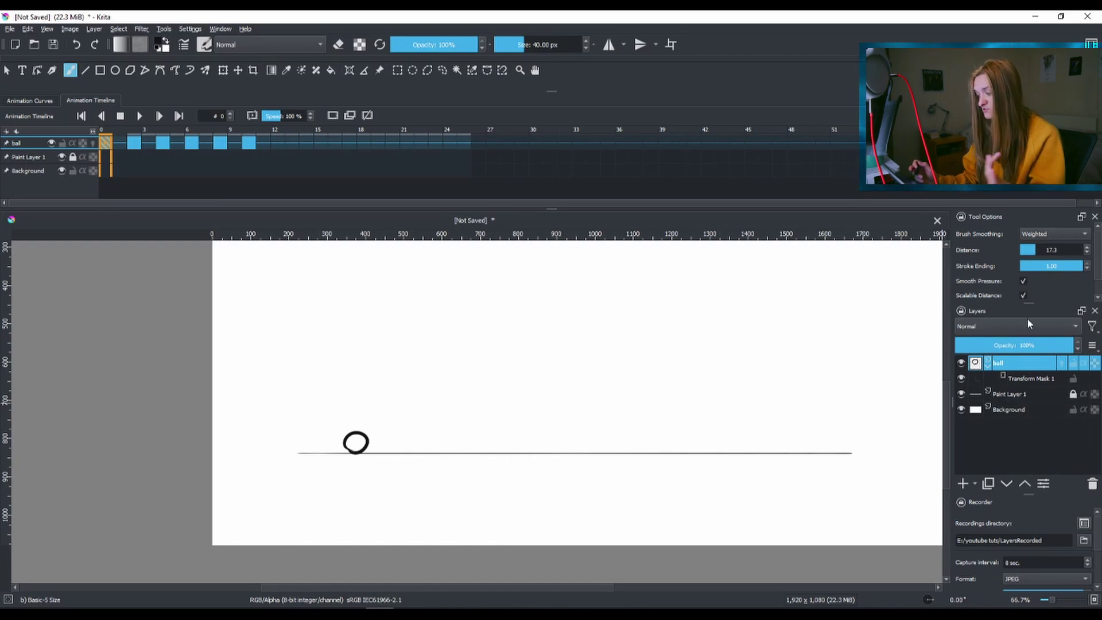
pyautogui.rightClick(1040, 364)
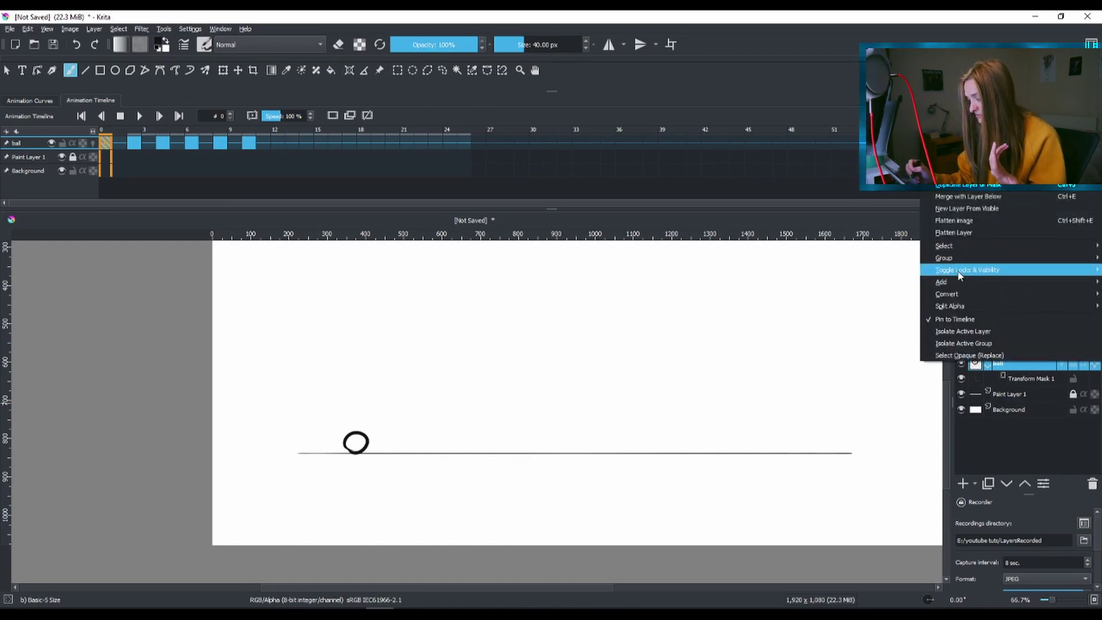
pyautogui.moveTo(940, 257)
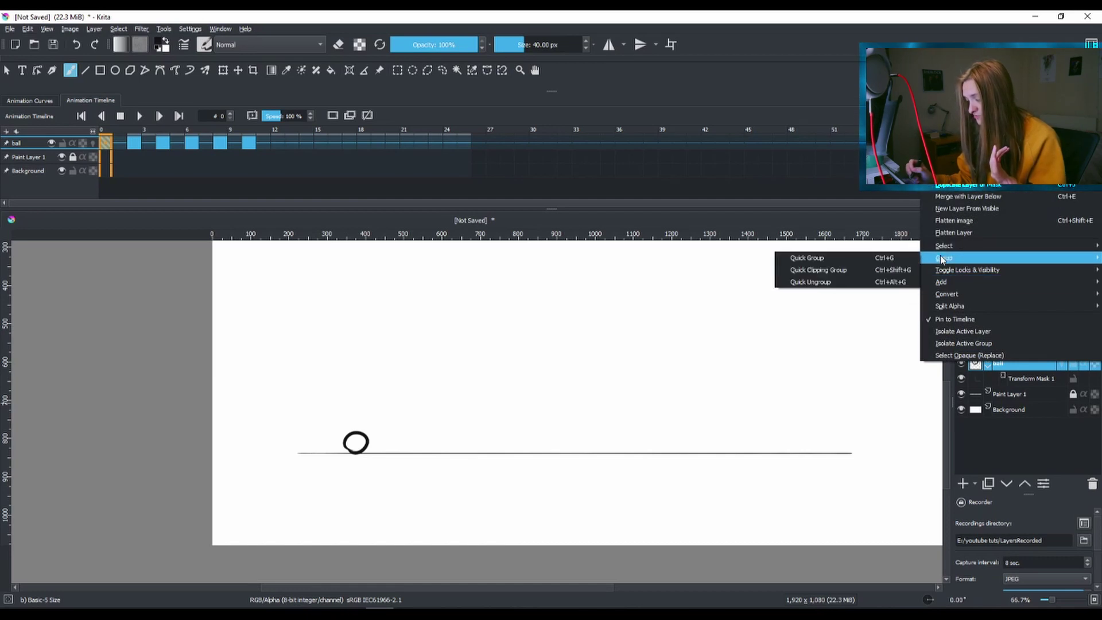
pyautogui.click(884, 263)
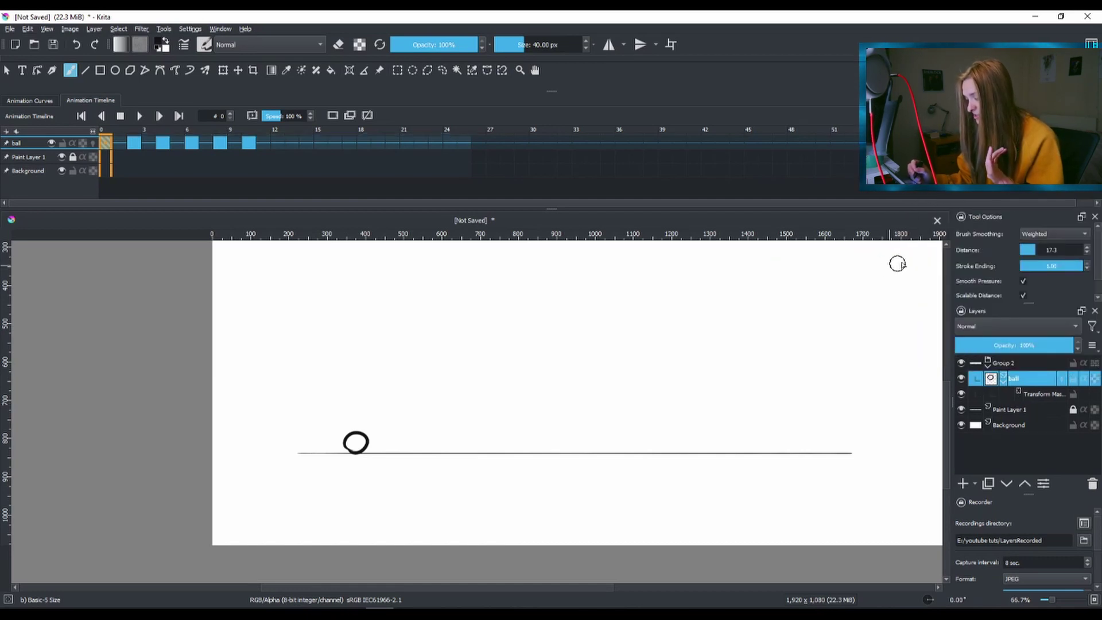
pyautogui.click(1020, 366)
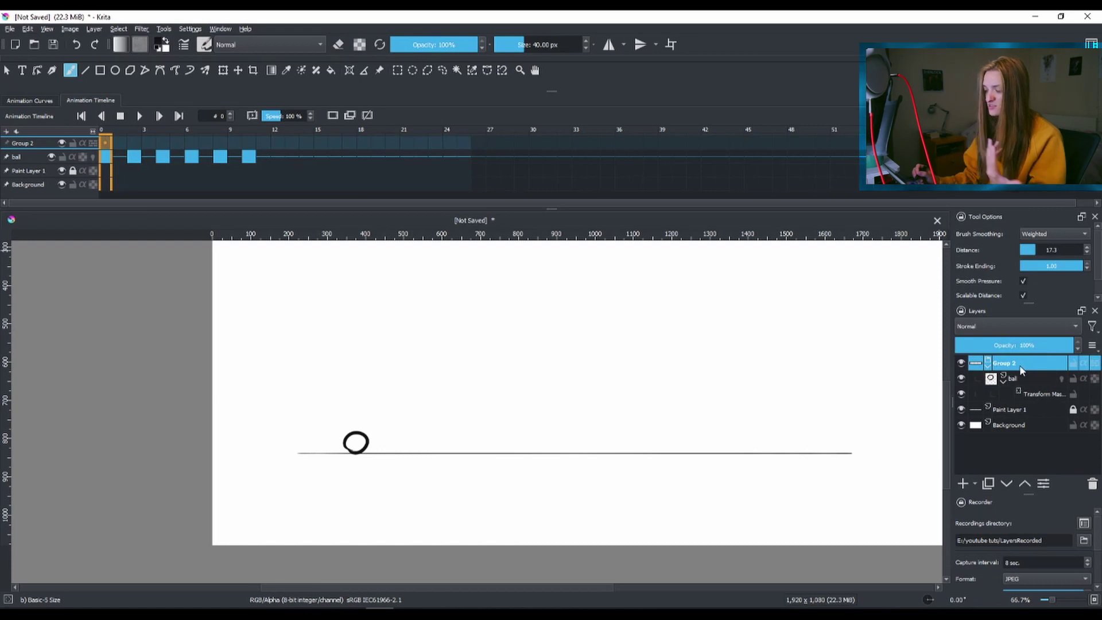
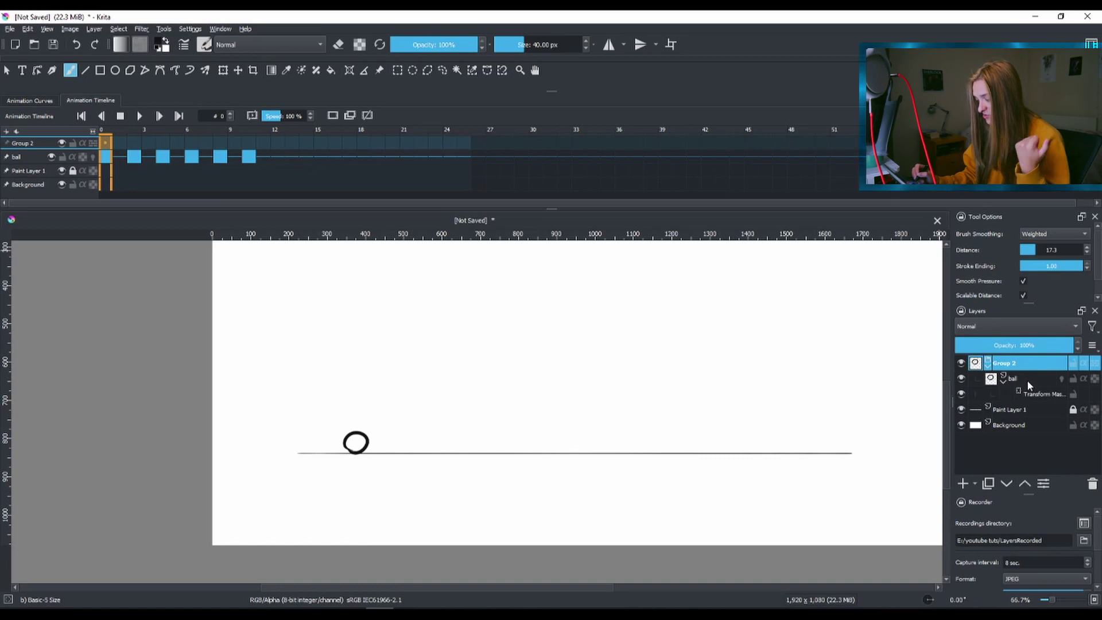
pyautogui.click(1029, 378)
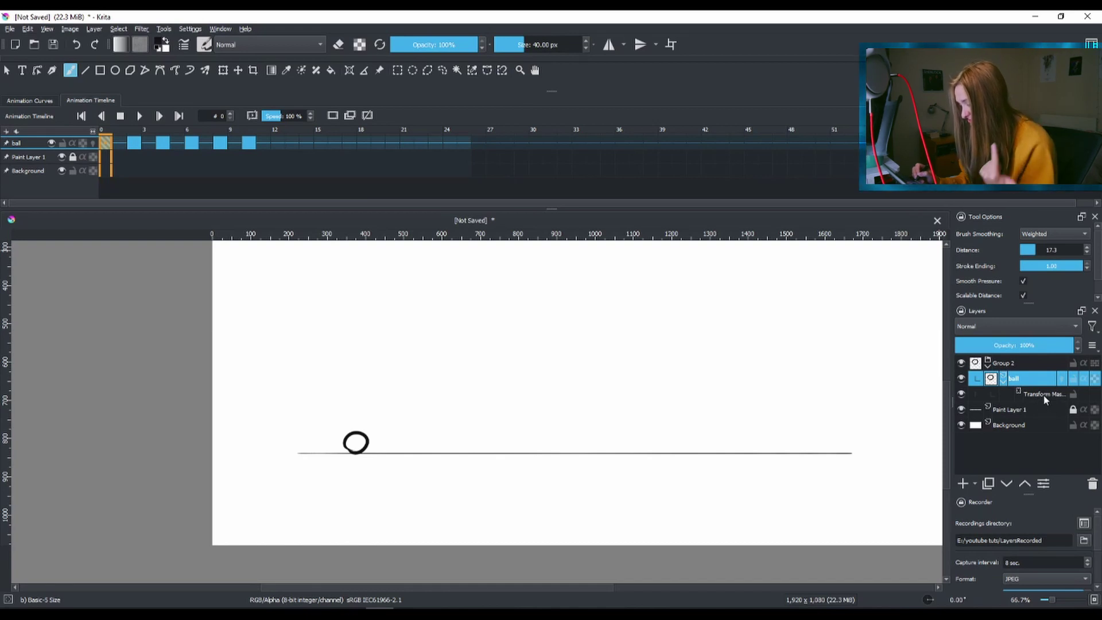
pyautogui.click(1045, 399)
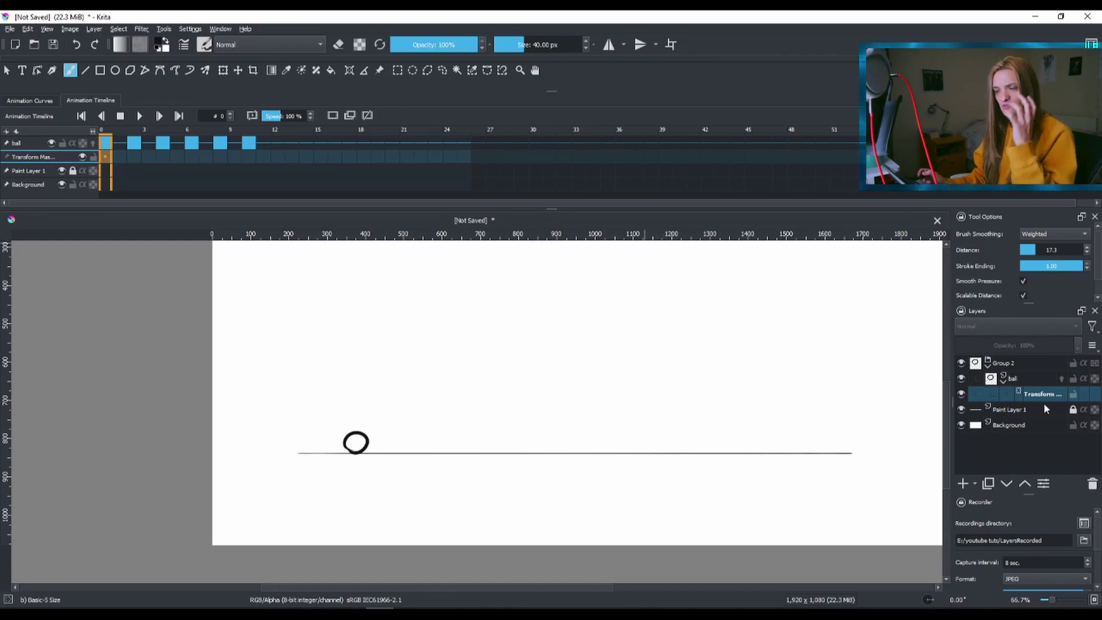
# Bring up the Animation Curves docker for the transform mask and enlarge it to give the graph more height.
pyautogui.moveTo(997, 411)
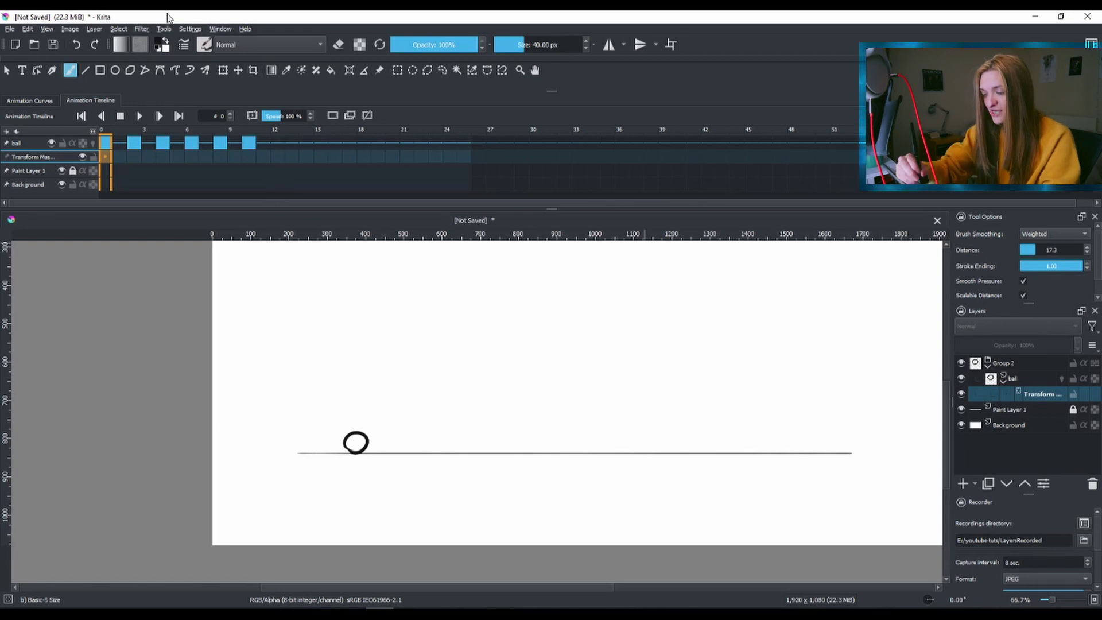
pyautogui.click(194, 30)
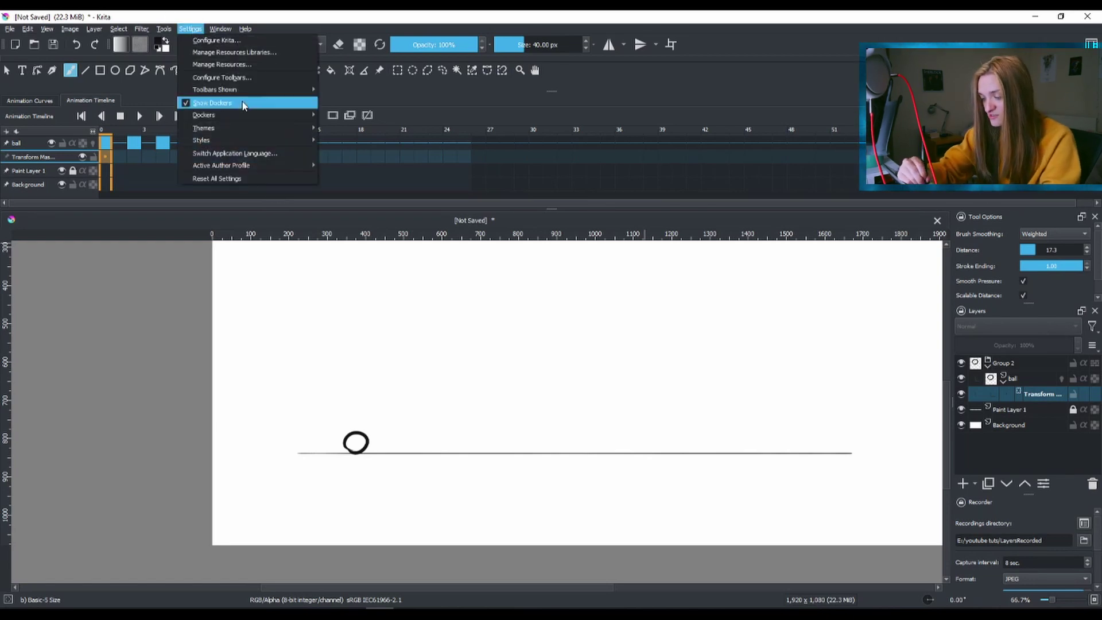
pyautogui.moveTo(272, 115)
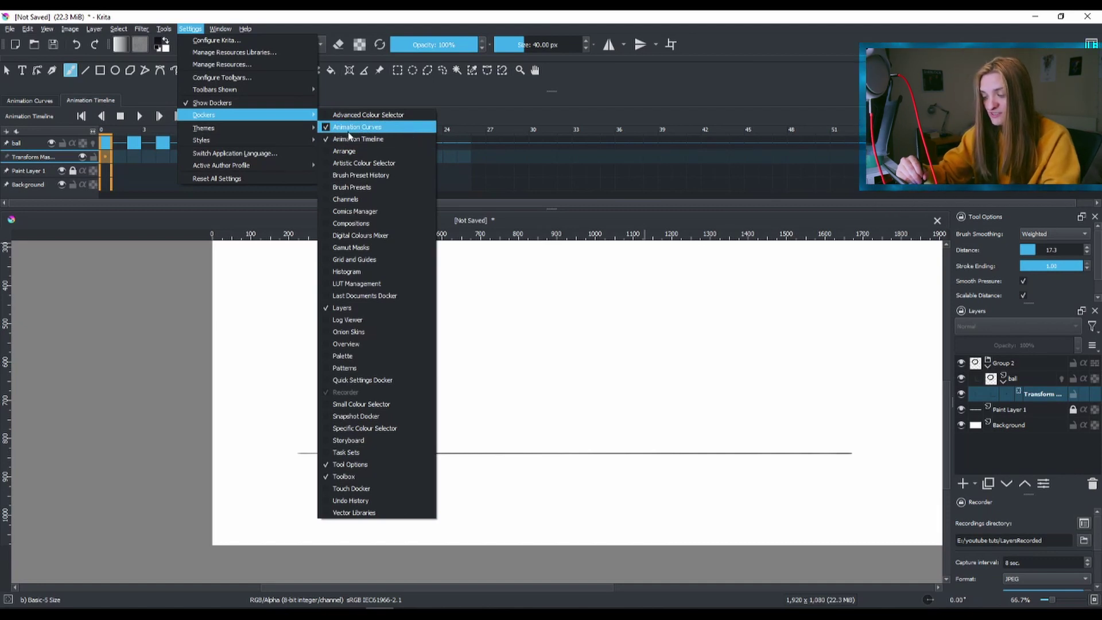
pyautogui.click(29, 102)
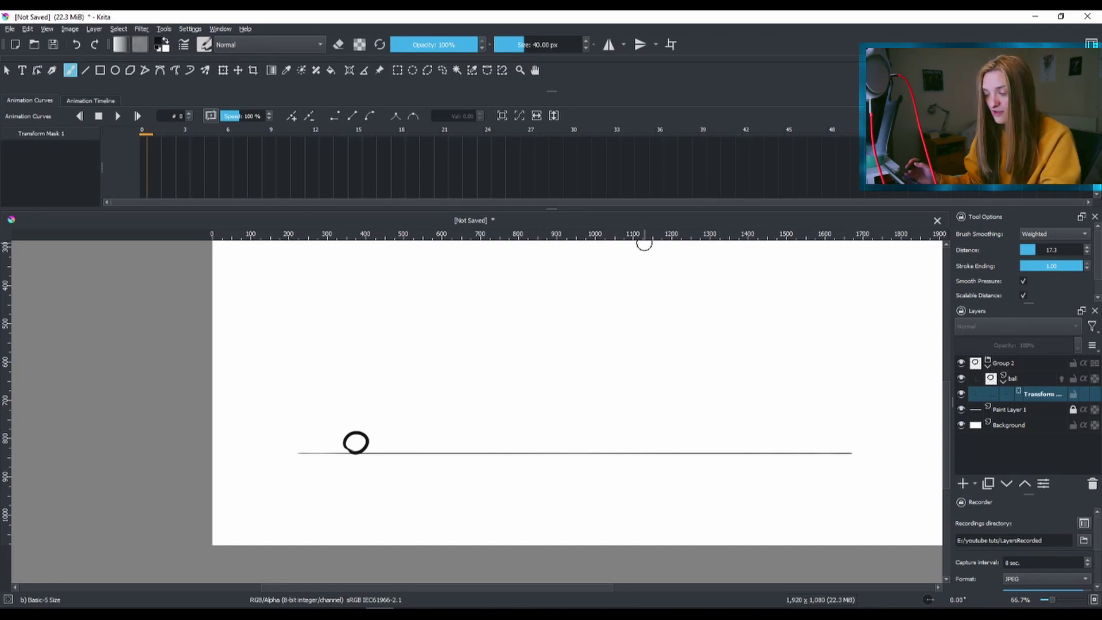
pyautogui.moveTo(22, 116); pyautogui.dragTo(86, 434)
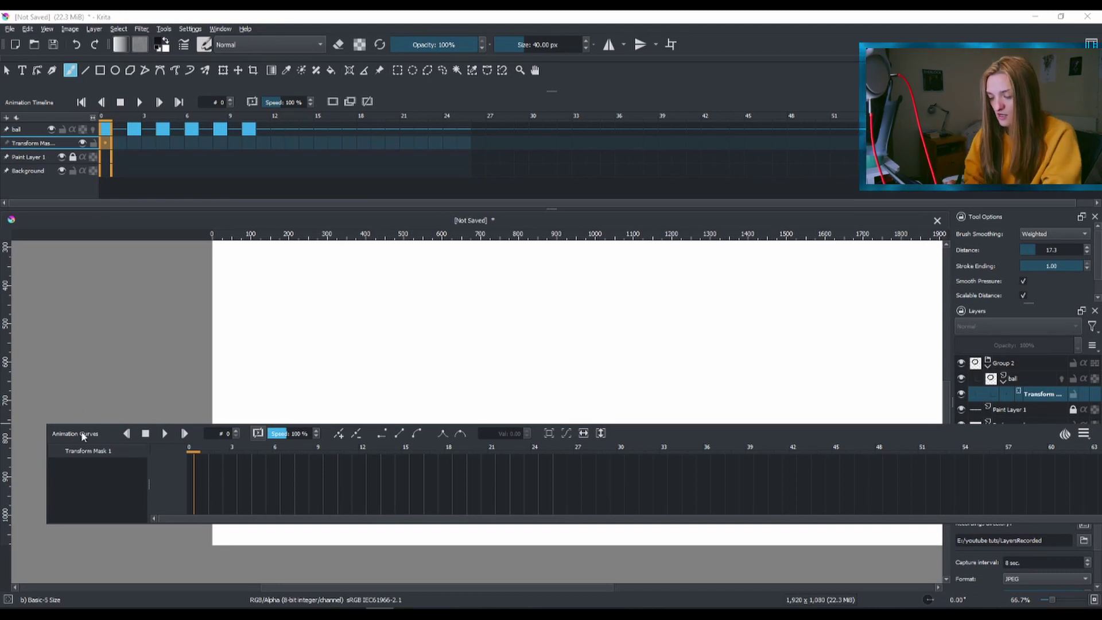
pyautogui.moveTo(83, 431); pyautogui.dragTo(204, 168)
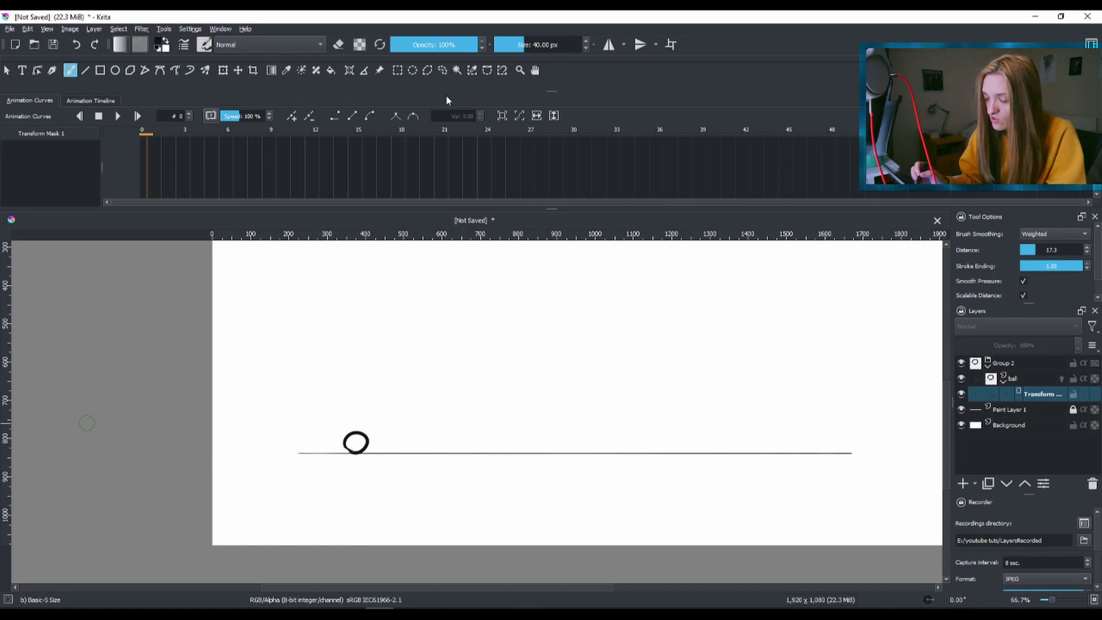
pyautogui.moveTo(554, 208); pyautogui.dragTo(554, 282)
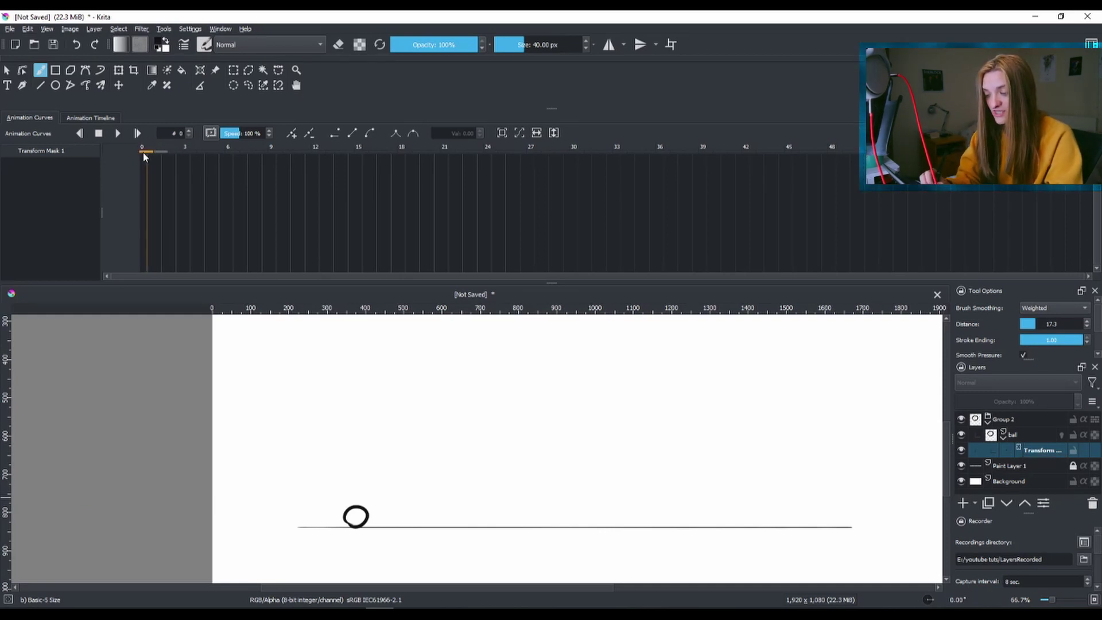
# Keyframe the transform mask at frames 0 and 24, moving the ball to the right end of the ground line at frame 24.
pyautogui.click(291, 135)
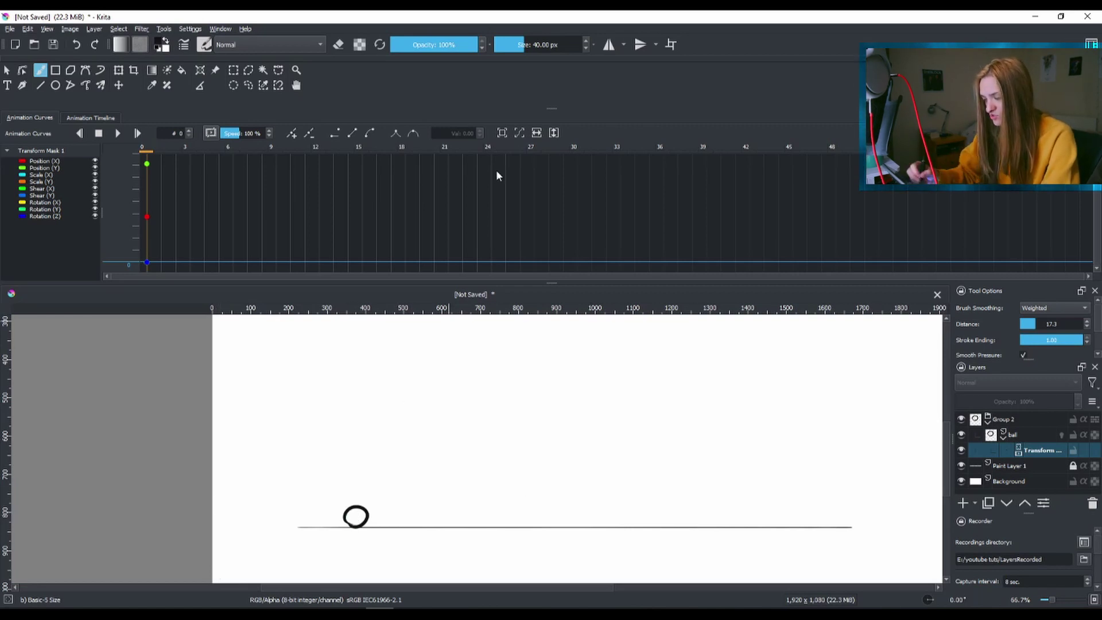
pyautogui.click(492, 149)
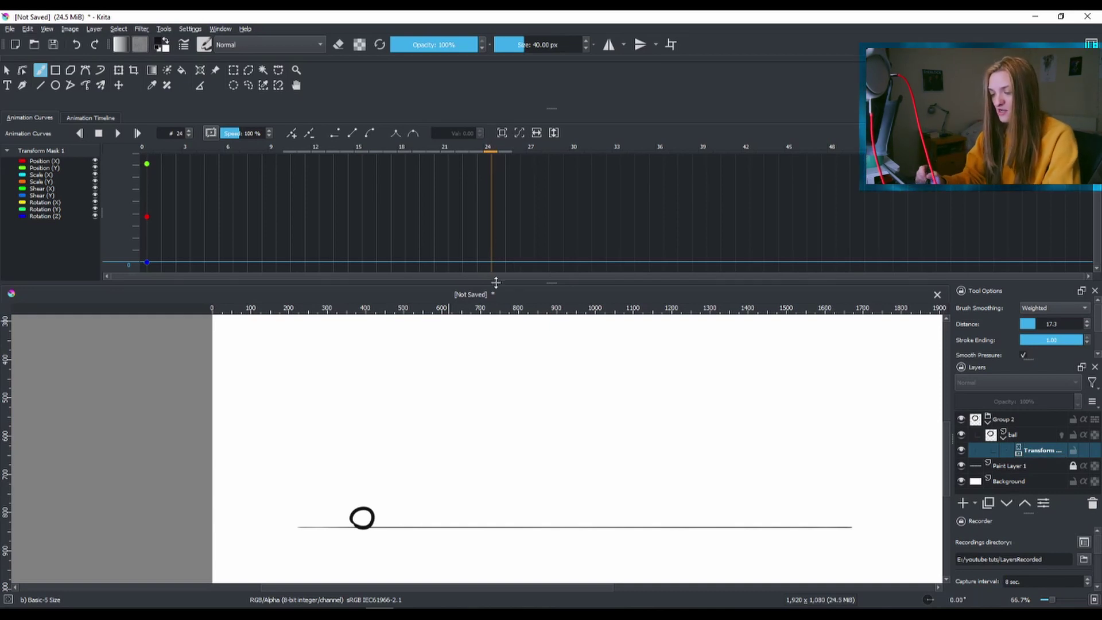
pyautogui.click(119, 71)
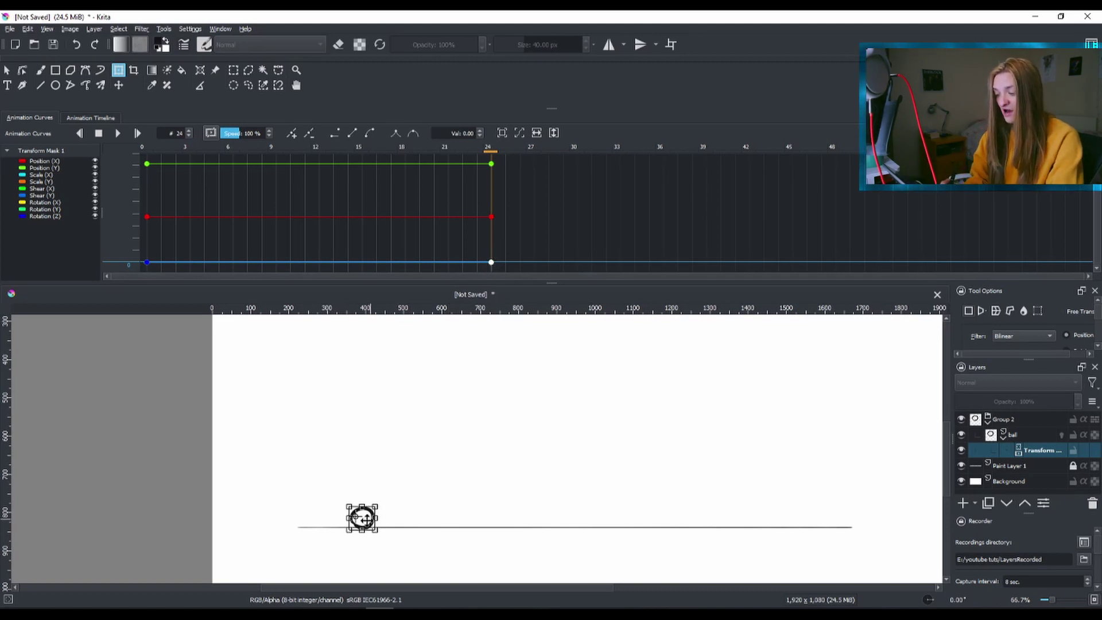
pyautogui.moveTo(361, 517); pyautogui.dragTo(802, 516)
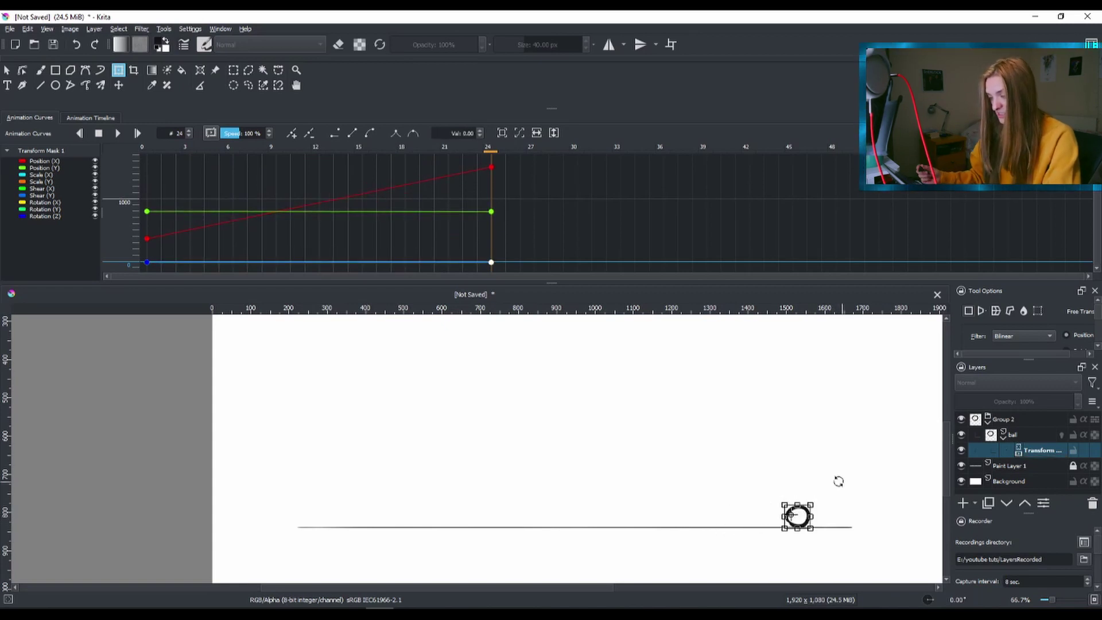
# Play the ball's movement back from frame 0, stop it, and scrub to frame 11.
pyautogui.click(143, 149)
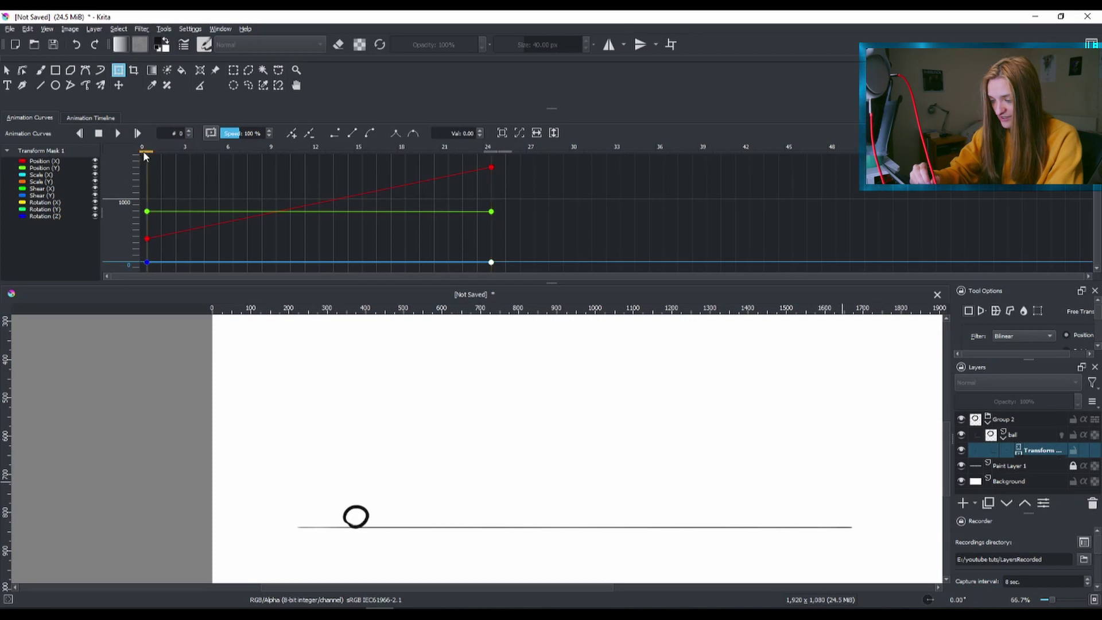
pyautogui.click(119, 133)
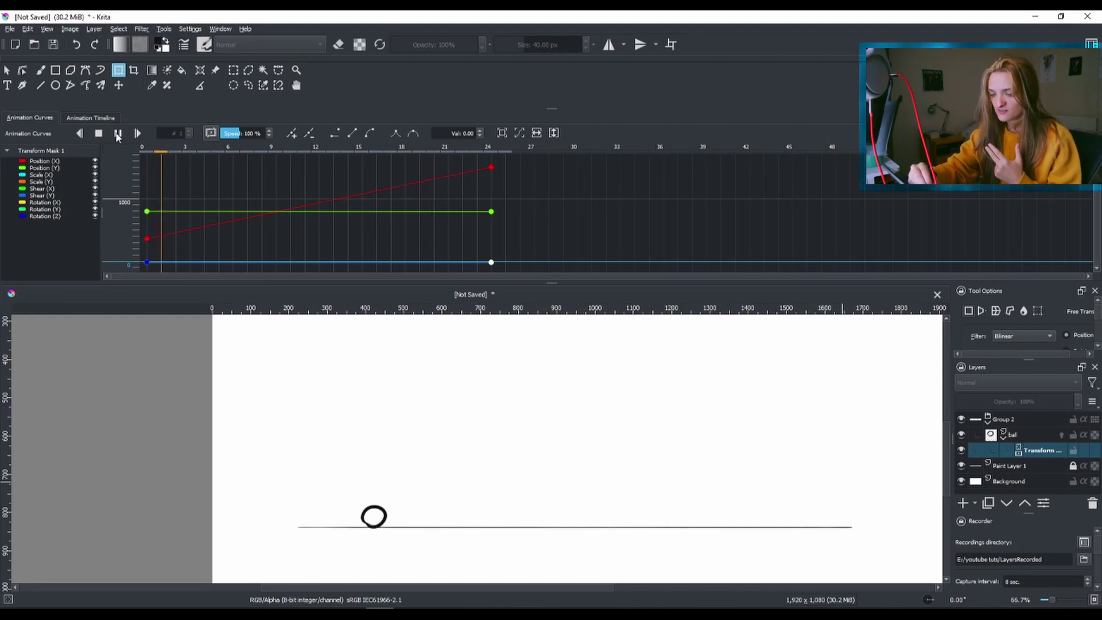
pyautogui.press('space')
pyautogui.moveTo(253, 147); pyautogui.dragTo(304, 149)
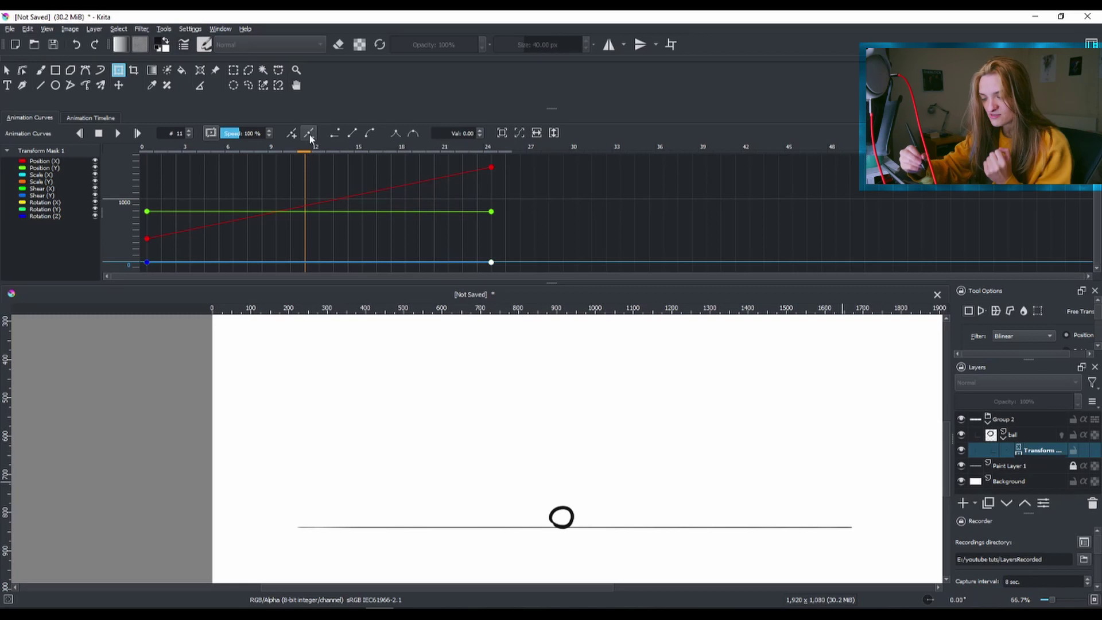
# Compare the transform mask's keys with the ball layer's drawn keyframes in the Animation Timeline, checking frames 24 and 10.
pyautogui.click(93, 117)
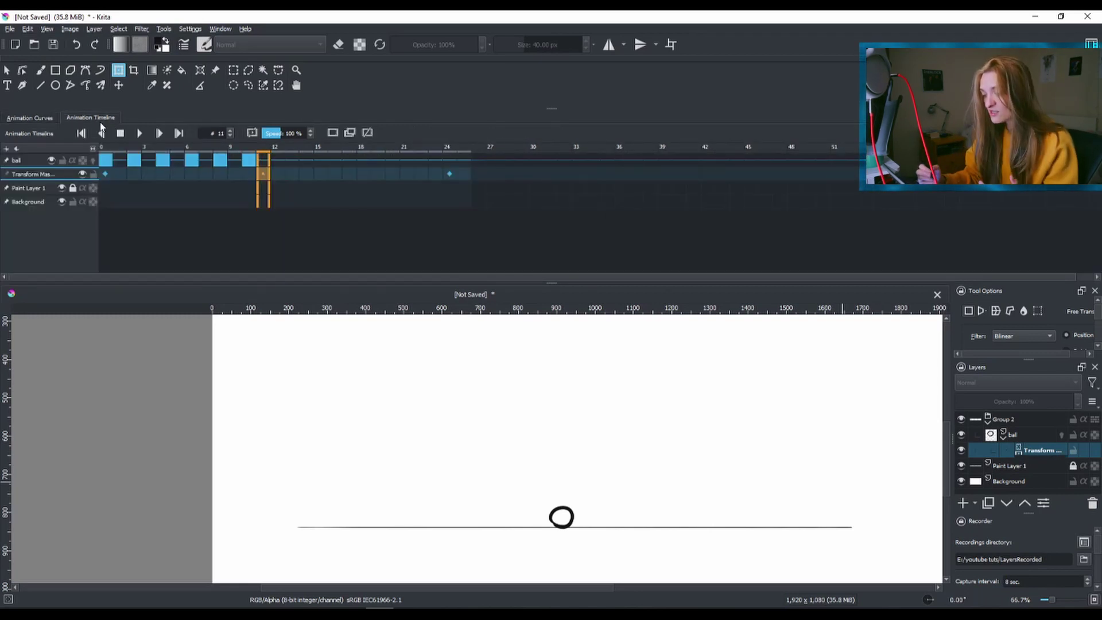
pyautogui.click(1052, 456)
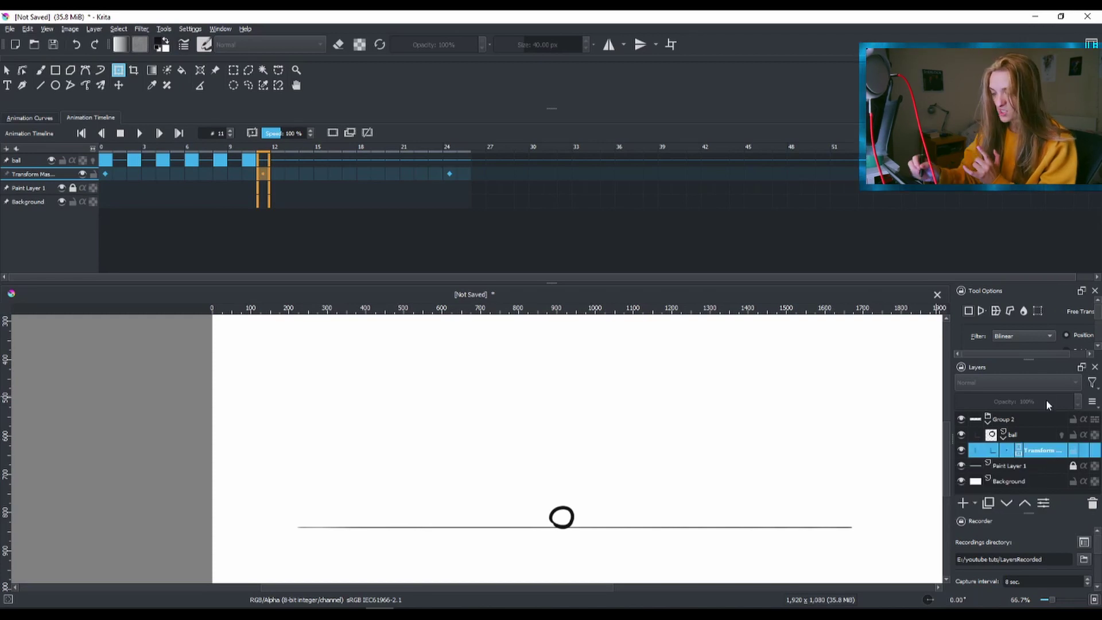
pyautogui.click(450, 173)
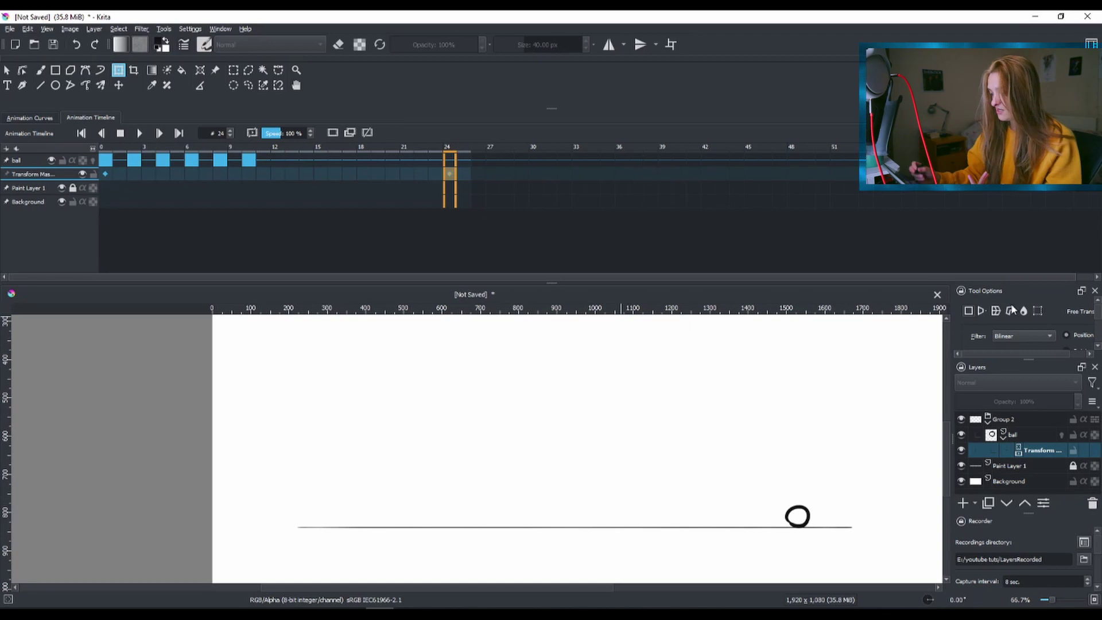
pyautogui.click(1029, 438)
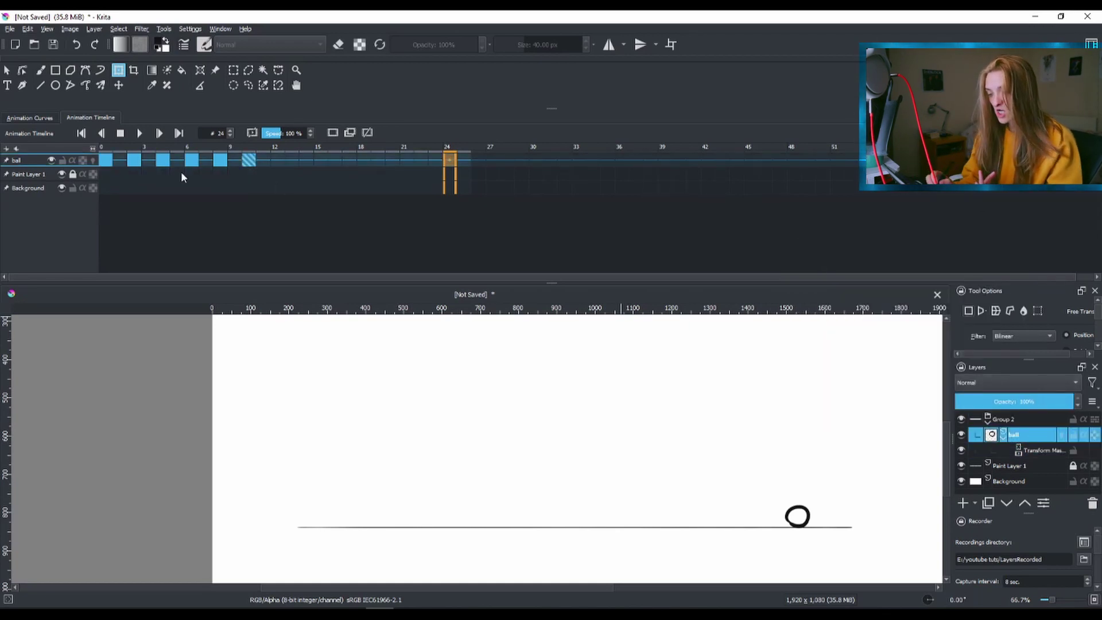
pyautogui.click(255, 161)
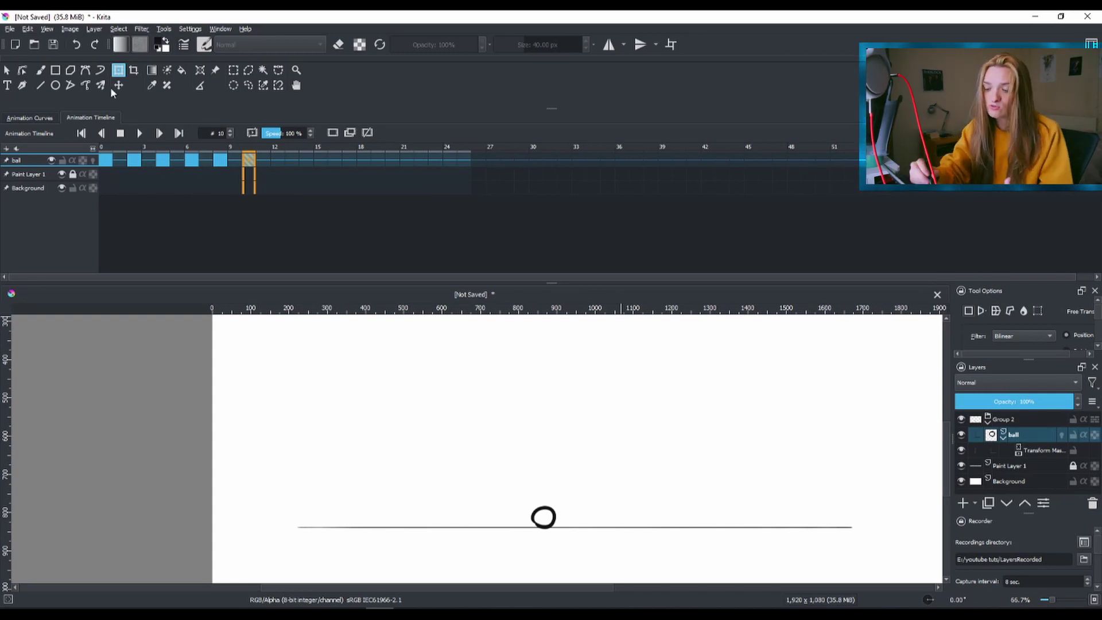
# Copy the ball layer's keyframes from frames 0 to 10 and paste them starting at frame 12.
pyautogui.click(106, 160)
pyautogui.press('space')
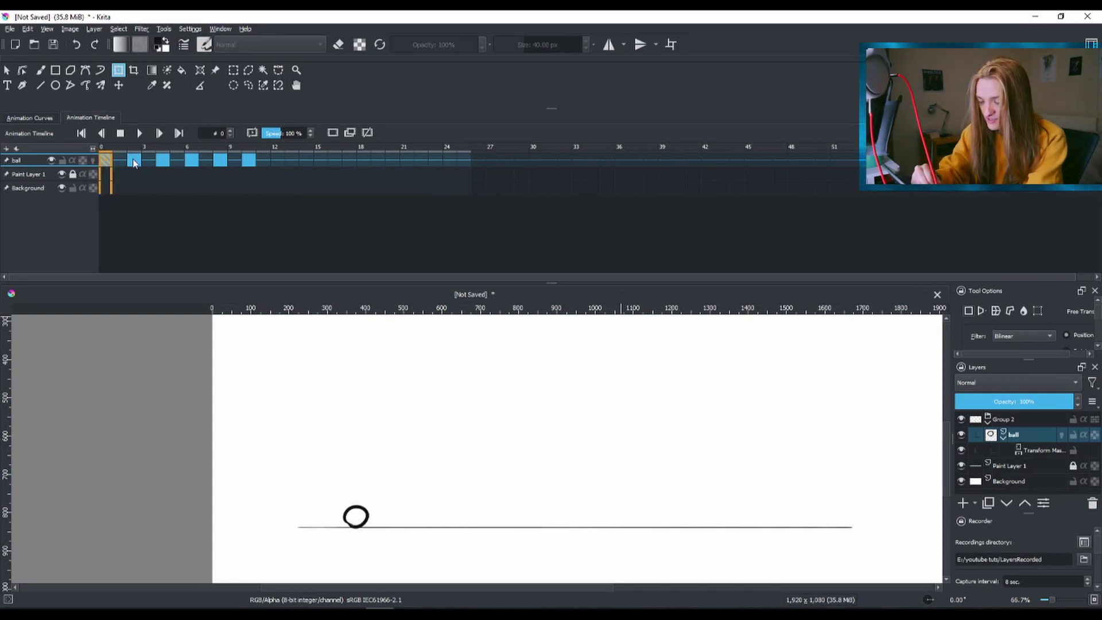
pyautogui.rightClick(253, 163)
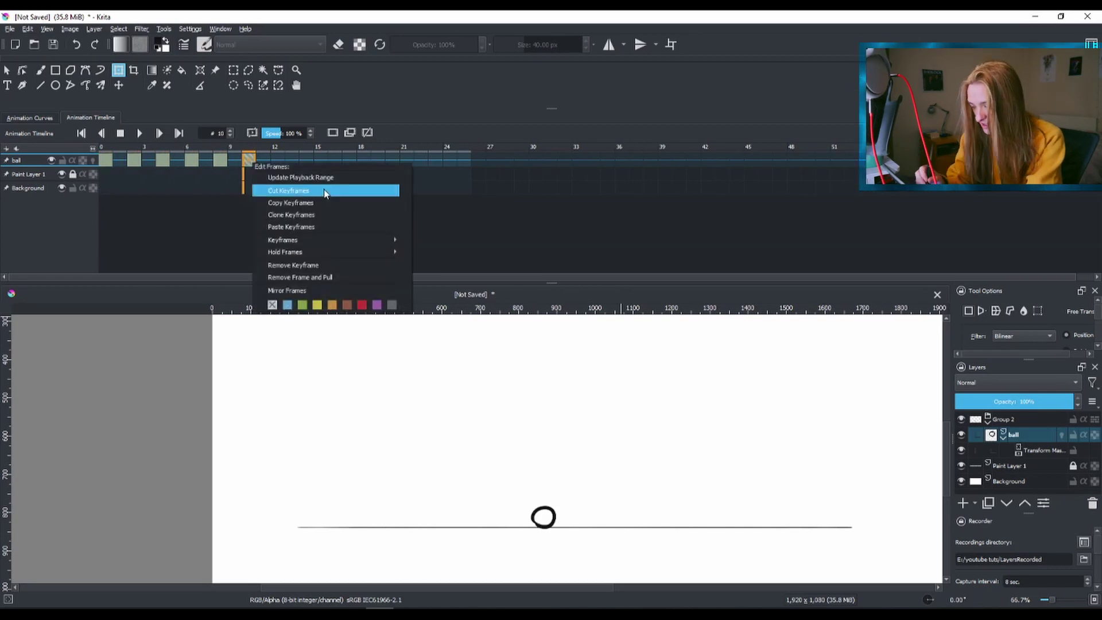
pyautogui.click(290, 202)
pyautogui.click(277, 164)
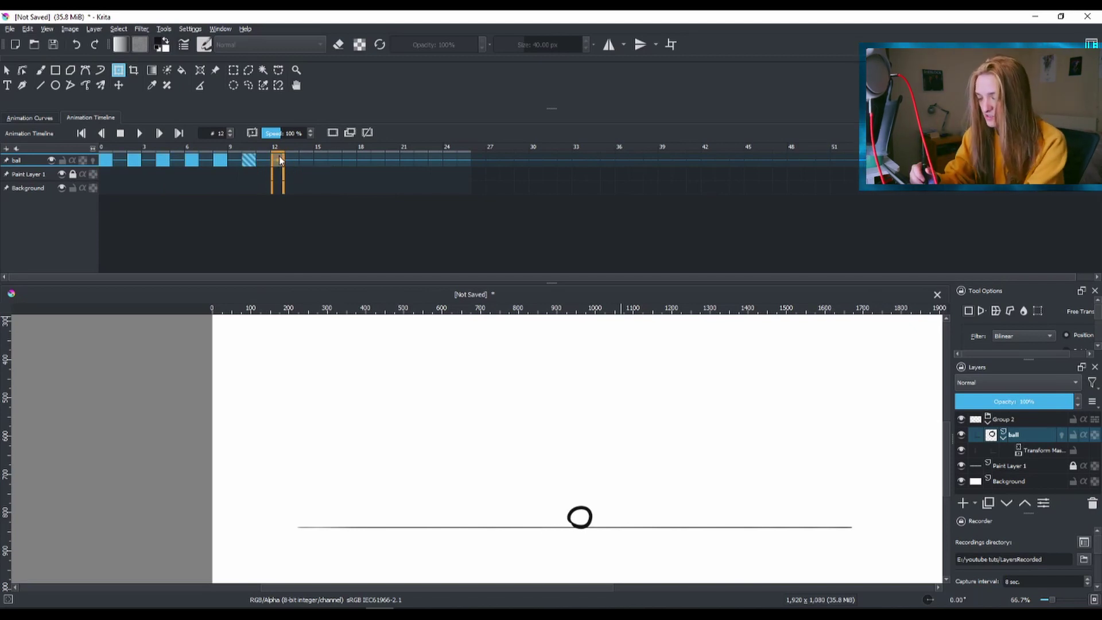
pyautogui.rightClick(279, 162)
pyautogui.click(345, 200)
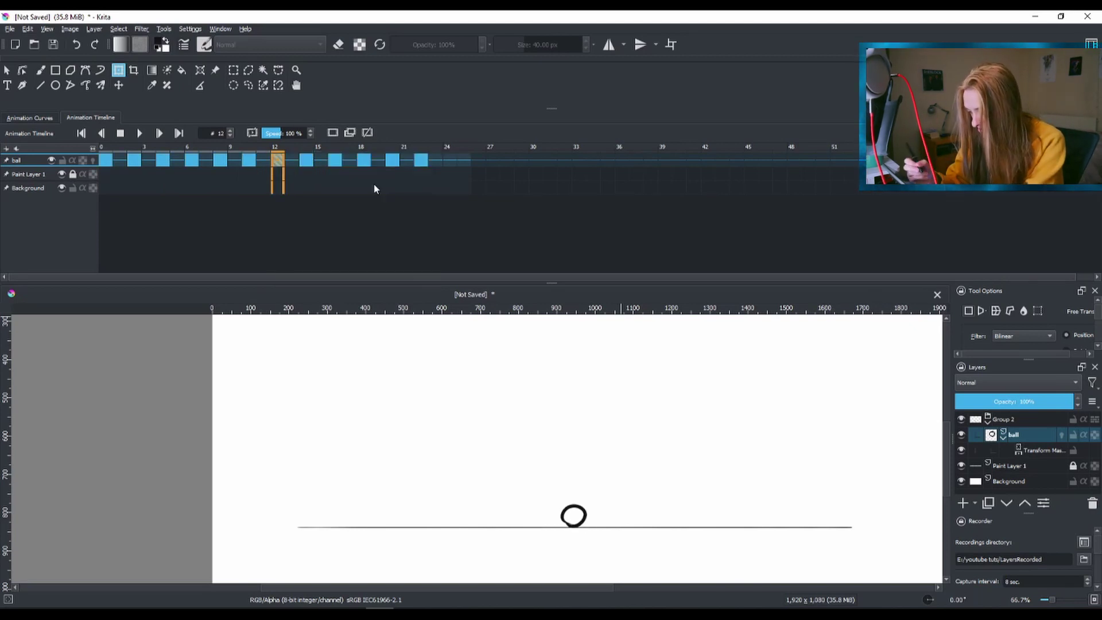
# Play the extended ball animation from frame 0, then stop playback.
pyautogui.click(106, 152)
pyautogui.click(140, 134)
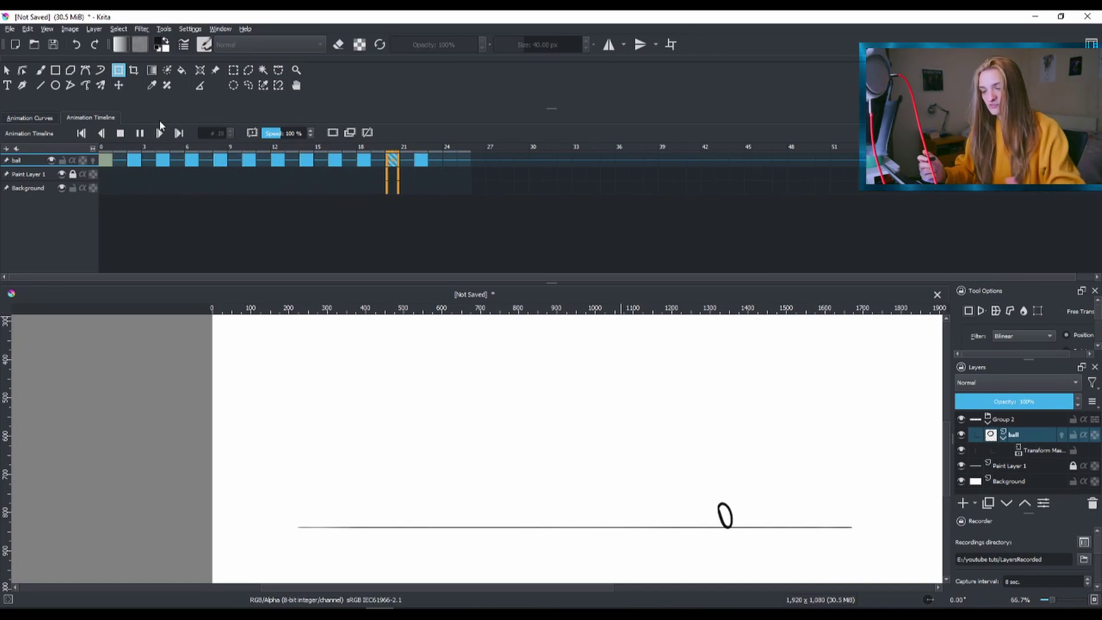
pyautogui.click(140, 134)
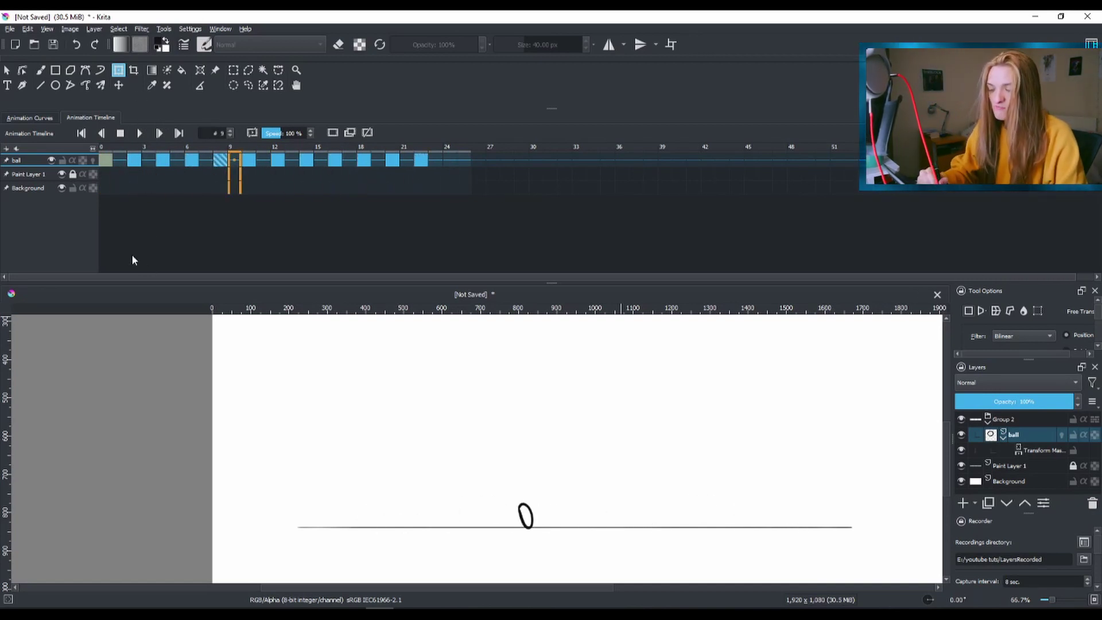
# Open the walk.kra file and collapse its "final" layer group.
pyautogui.click(11, 29)
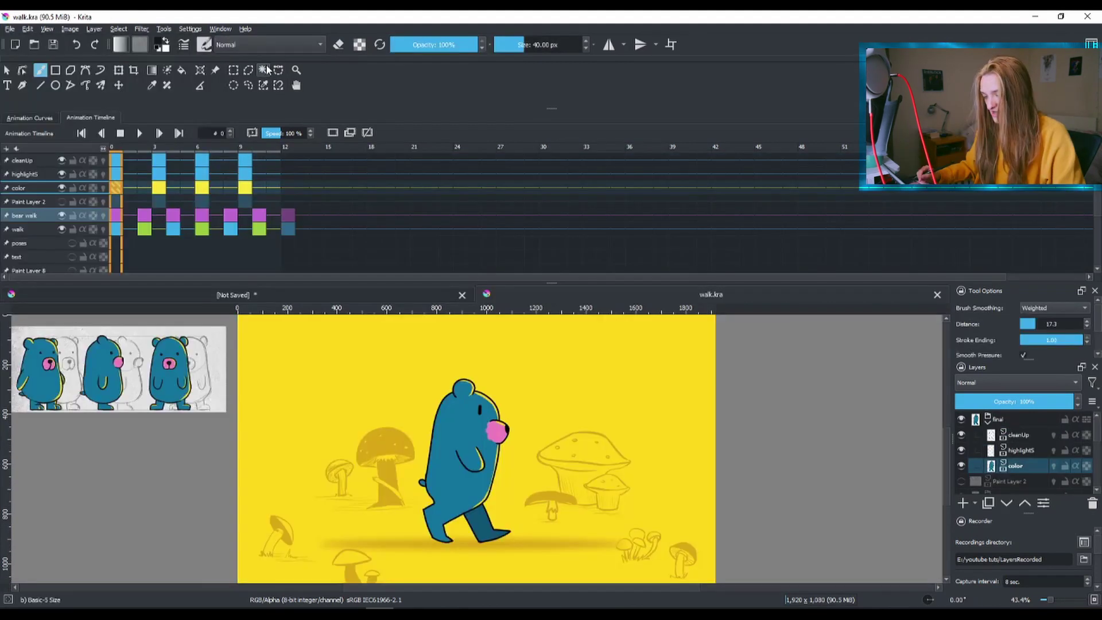
pyautogui.click(988, 423)
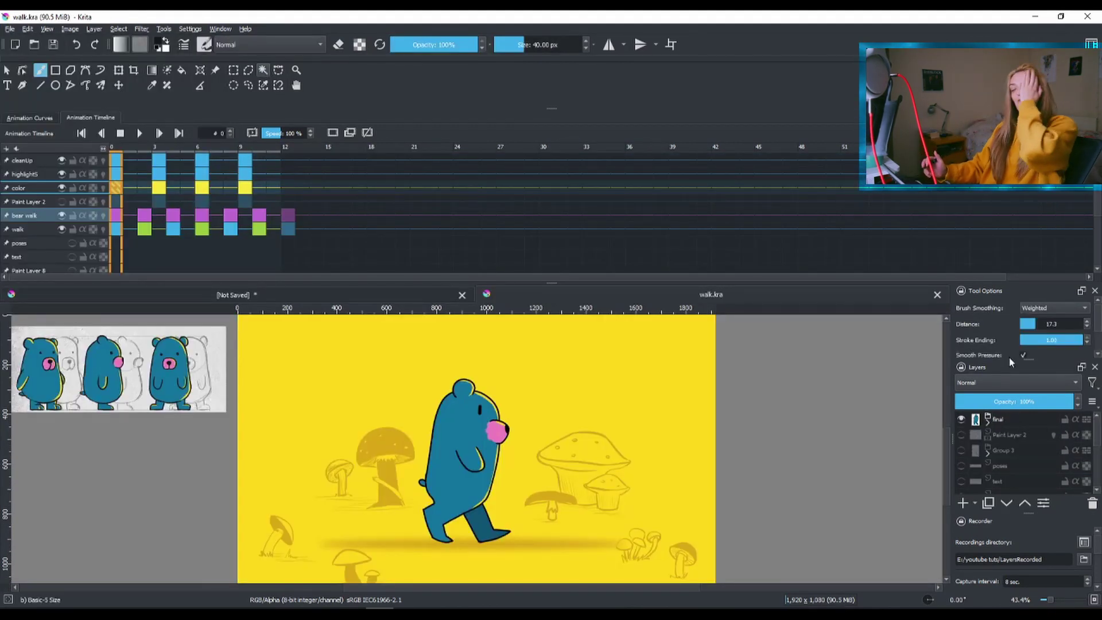
# Expand the "final" group and go through its cleanUp, highlightS and color layers.
pyautogui.click(1014, 423)
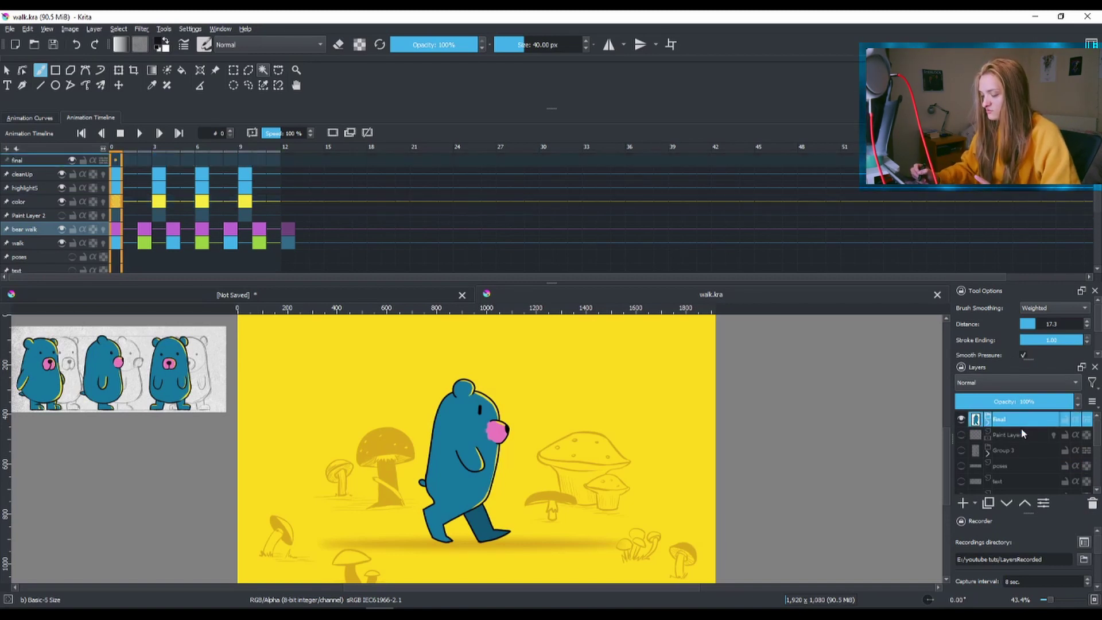
pyautogui.click(985, 424)
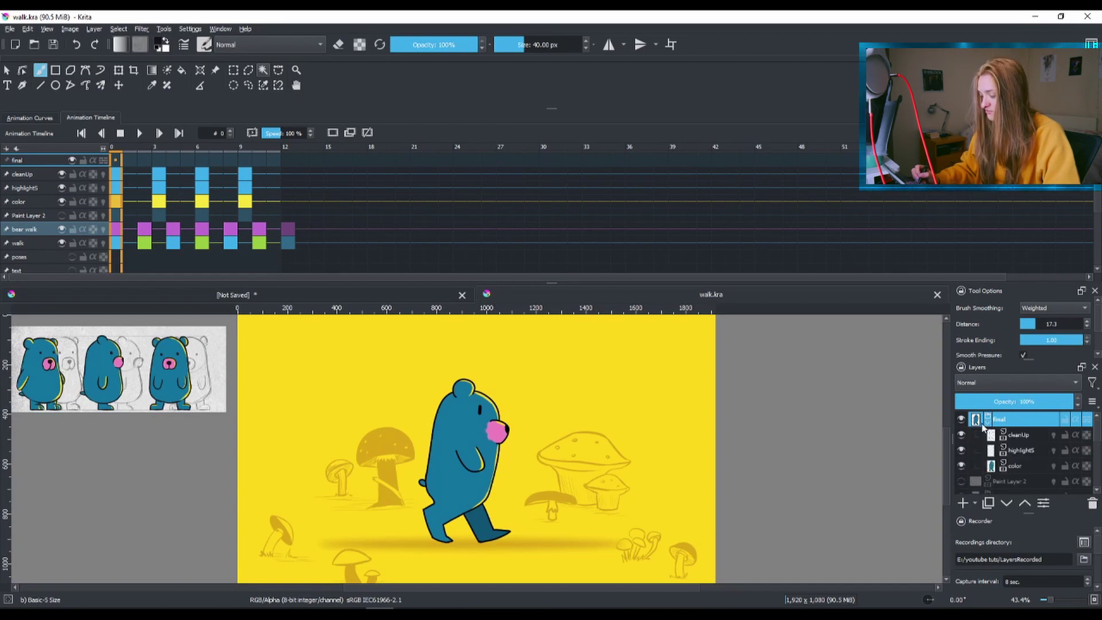
pyautogui.click(1028, 433)
pyautogui.click(1031, 449)
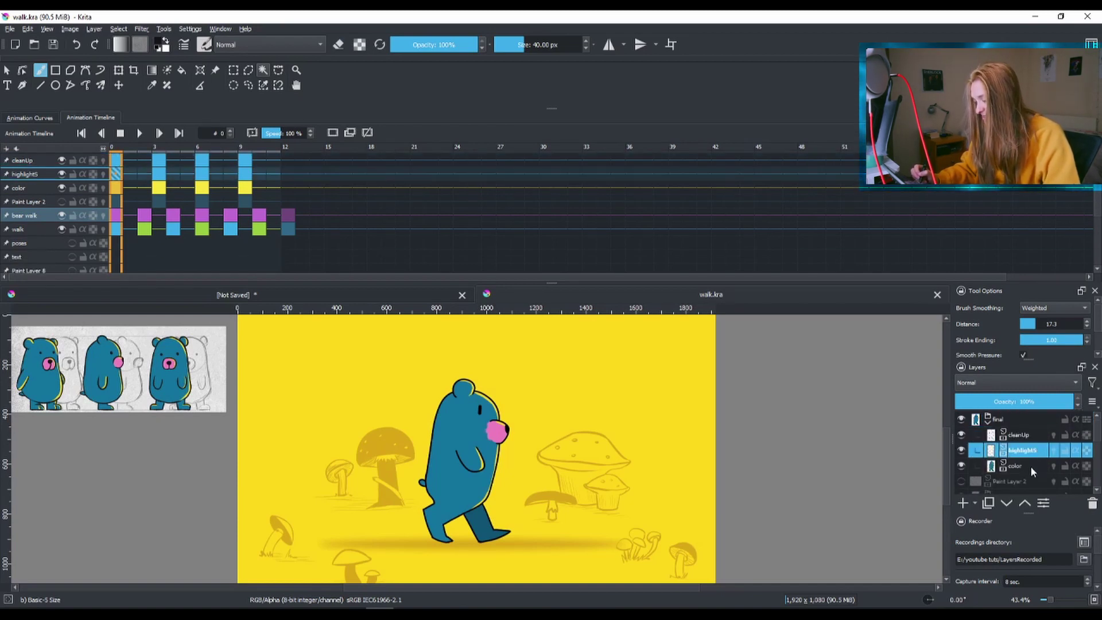
pyautogui.click(1027, 463)
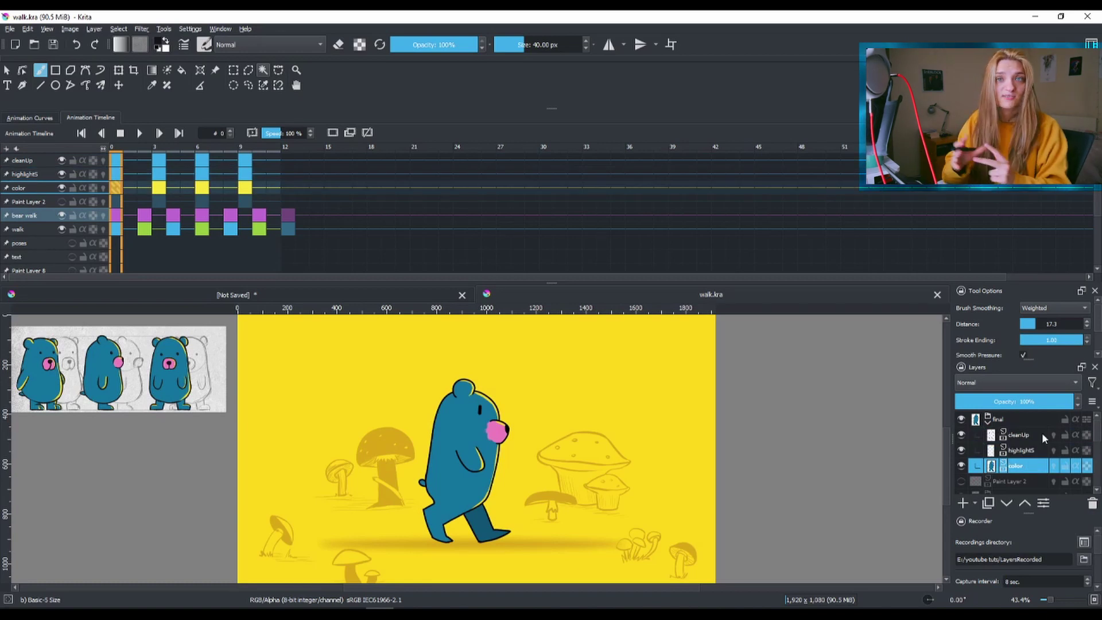
pyautogui.moveTo(1042, 434)
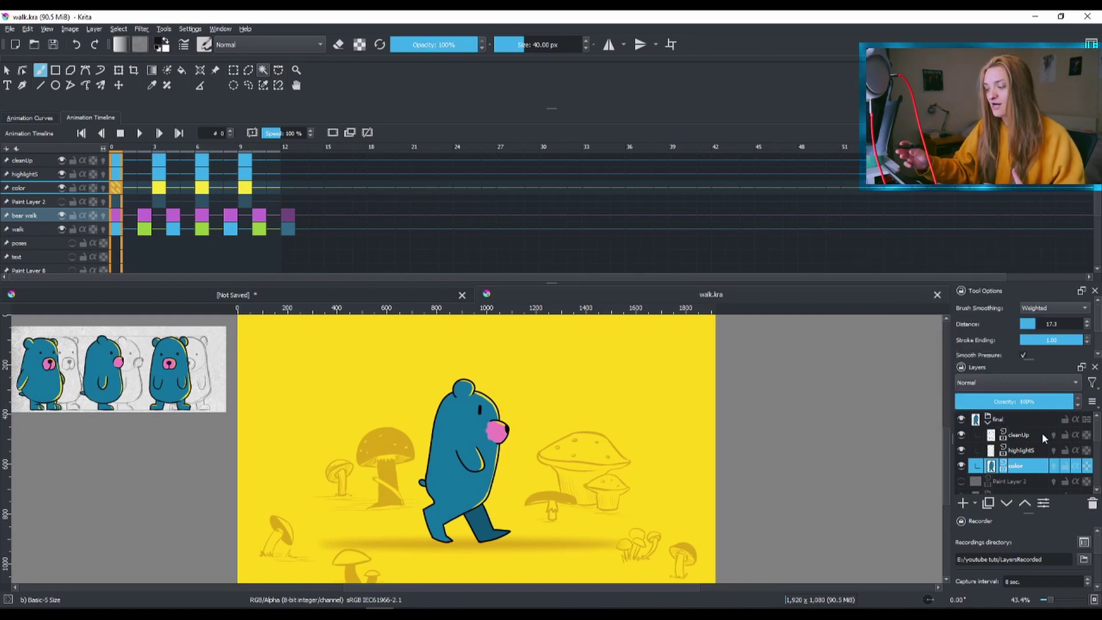
# Duplicate the collapsed "final" group, hide the original, and merge the copy into a single animated layer.
pyautogui.click(985, 423)
pyautogui.click(1014, 421)
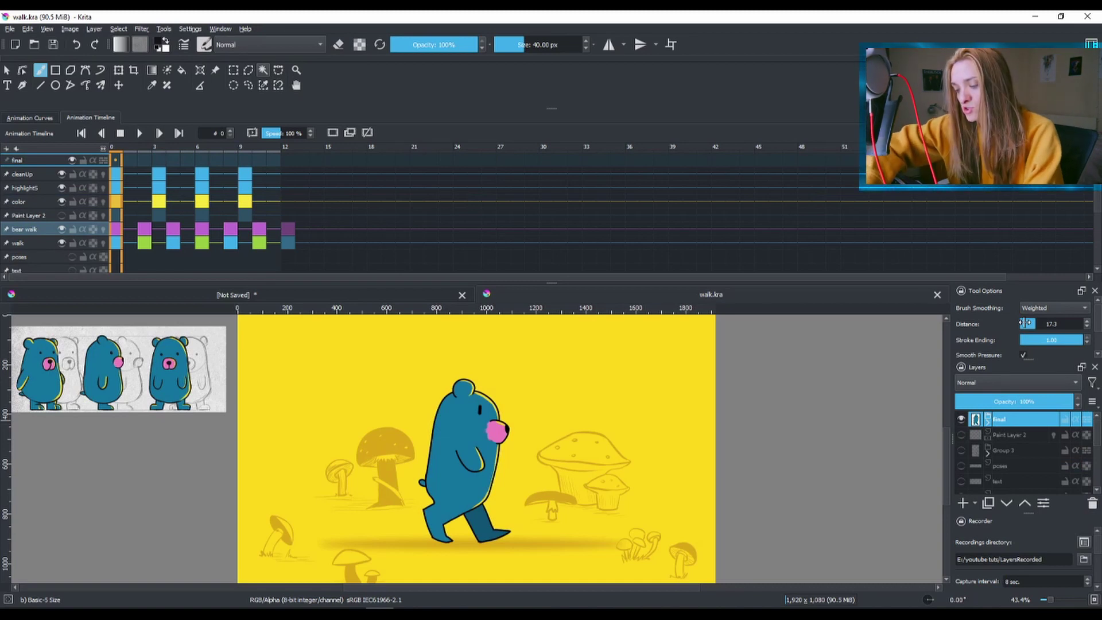
pyautogui.hotkey('ctrl', 'j')
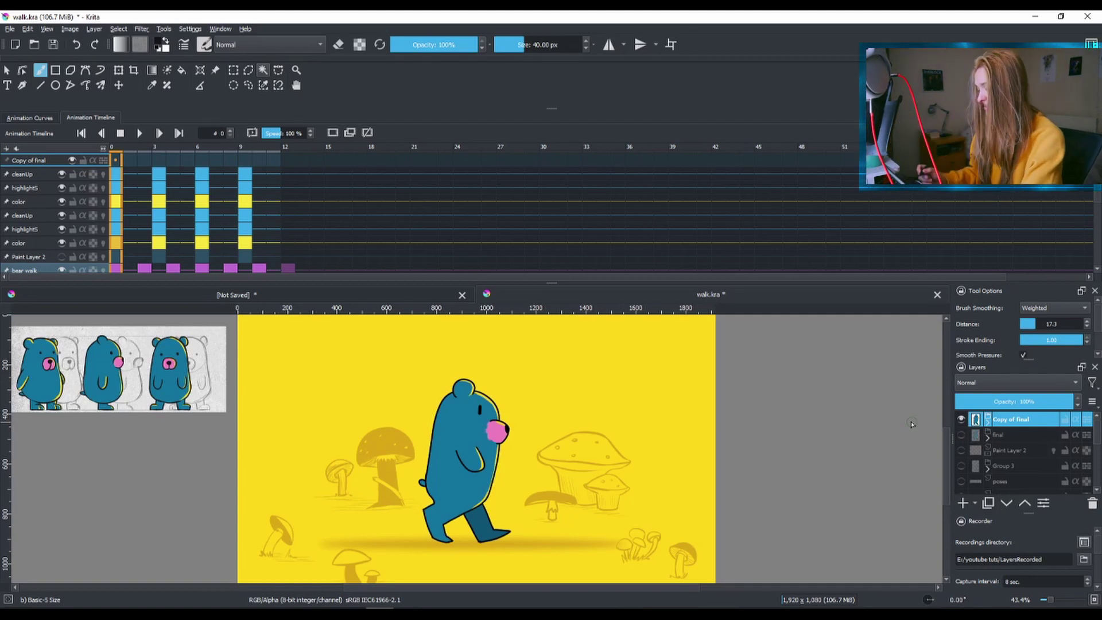
pyautogui.hotkey('ctrl', 'e')
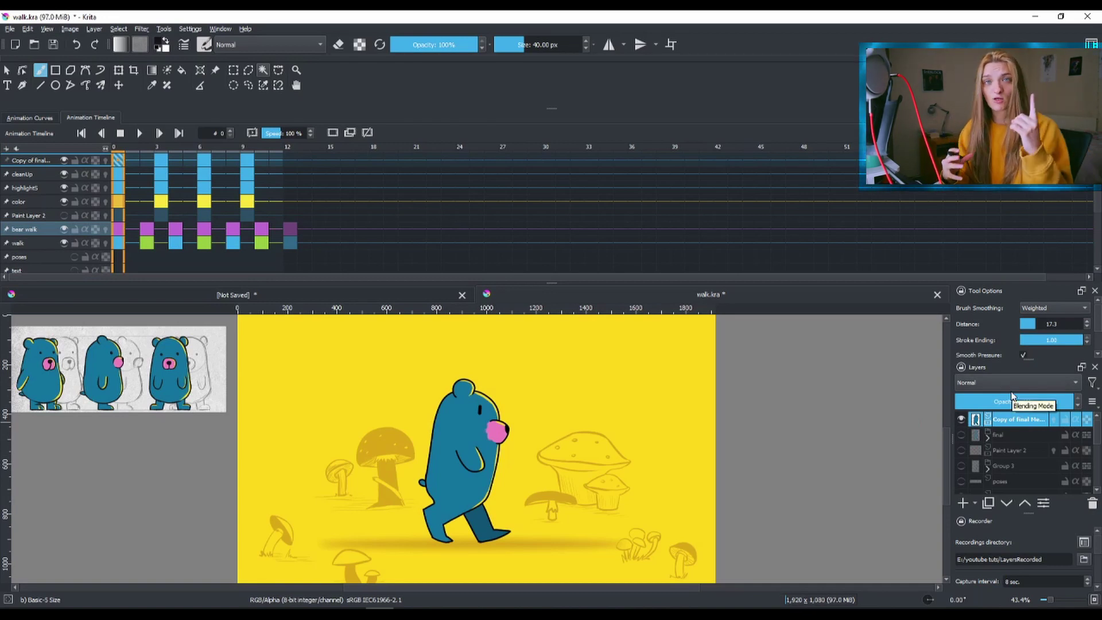
# Check the merged bear layer by toggling its visibility and scrubbing the animation to frame 9.
pyautogui.click(961, 419)
pyautogui.click(961, 419)
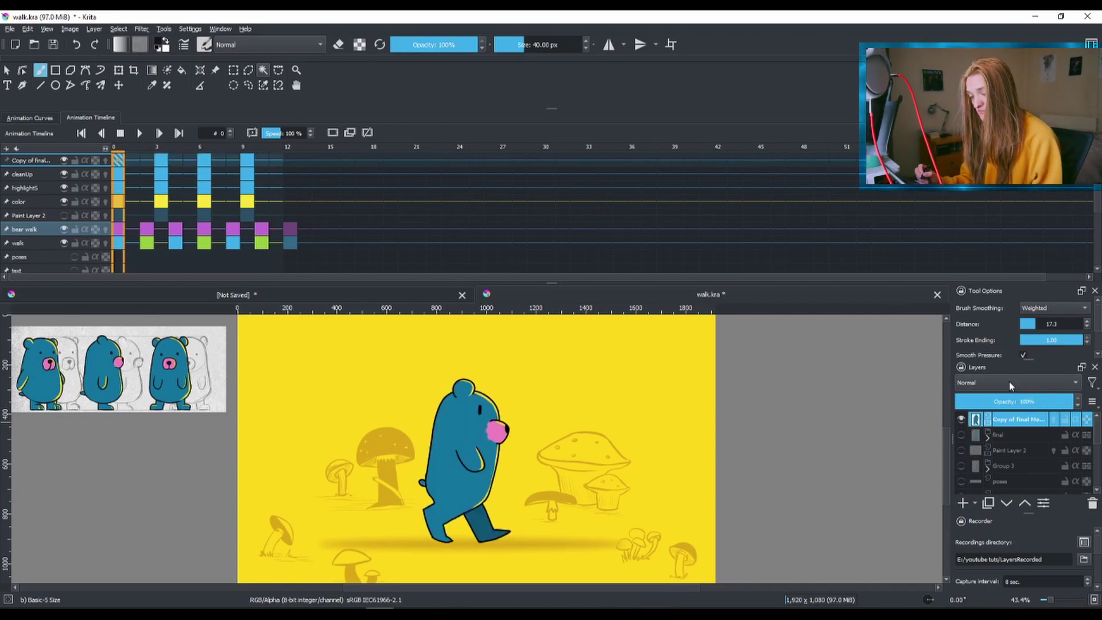
pyautogui.moveTo(167, 155); pyautogui.dragTo(248, 155)
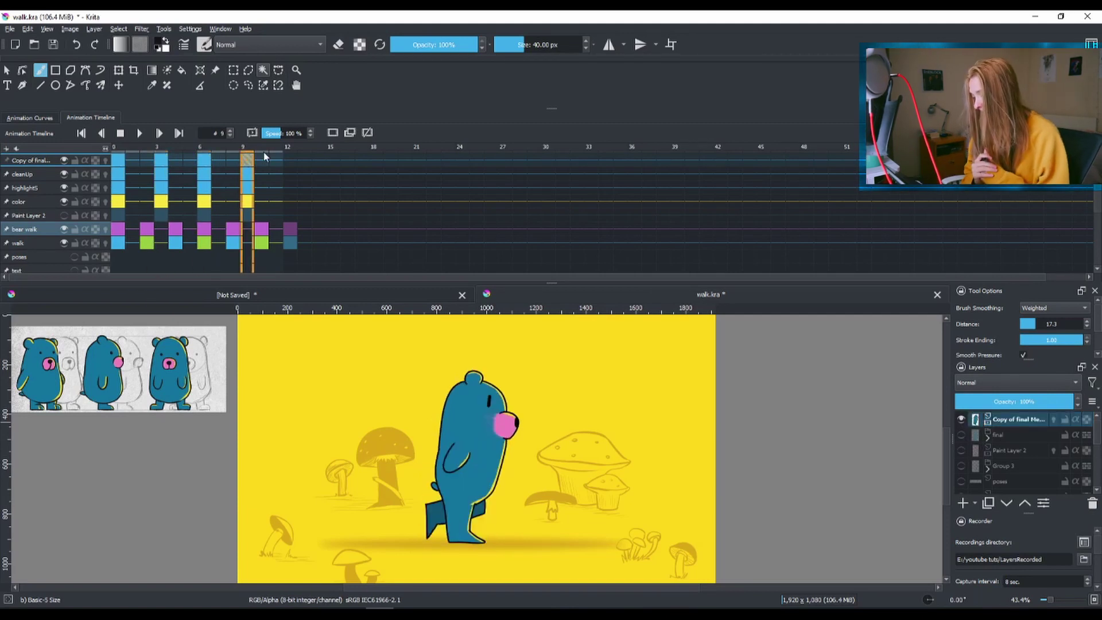
# Add a transform mask to the merged bear layer.
pyautogui.rightClick(1012, 421)
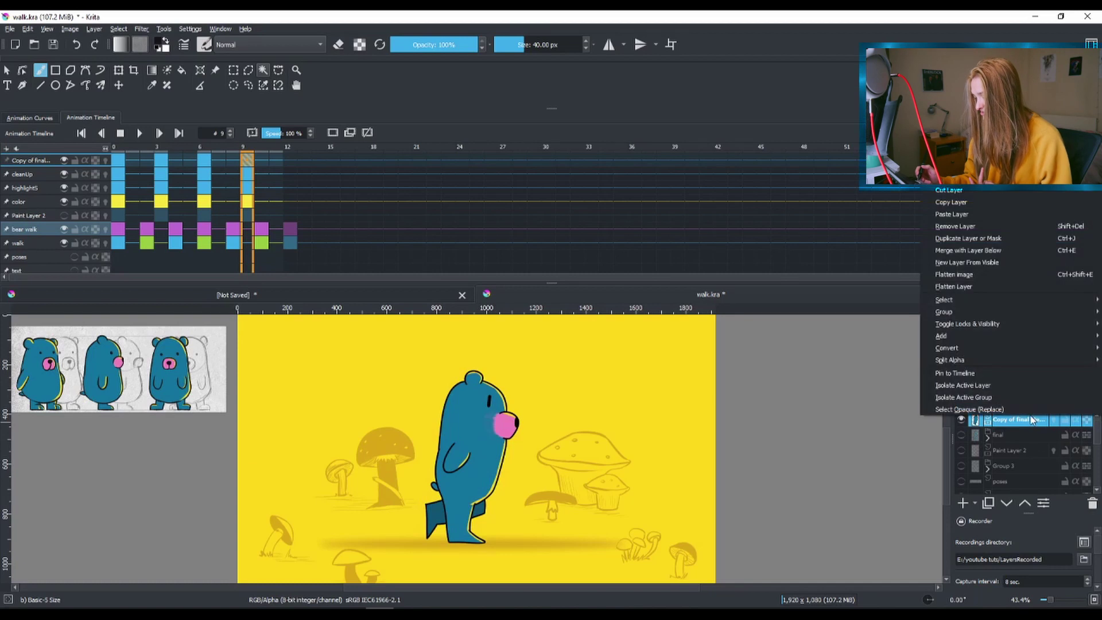
pyautogui.moveTo(1002, 340)
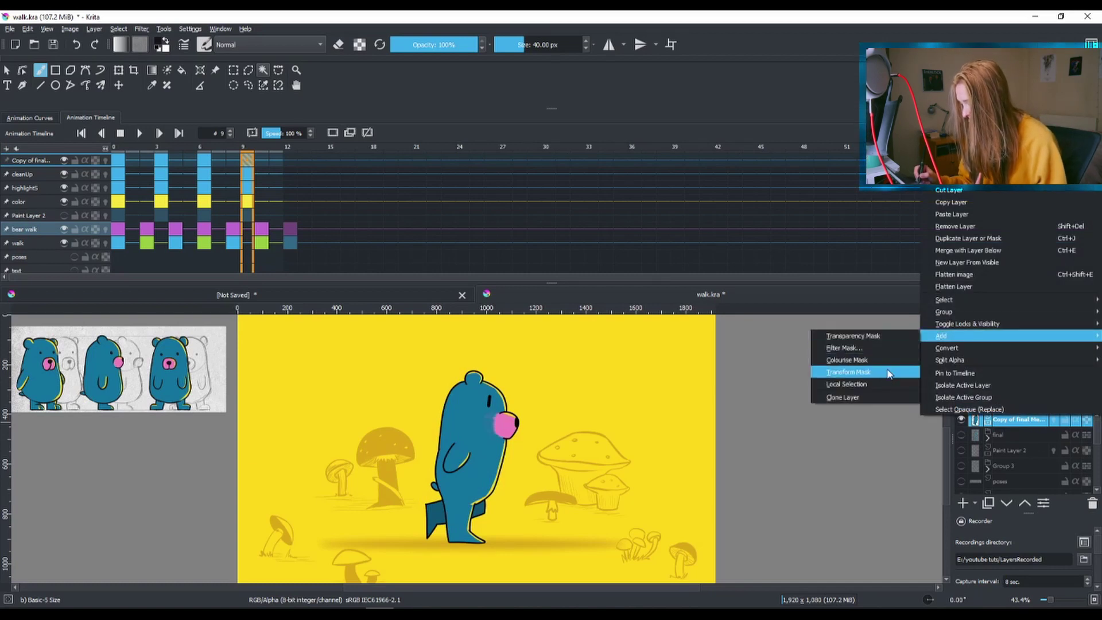
pyautogui.click(891, 376)
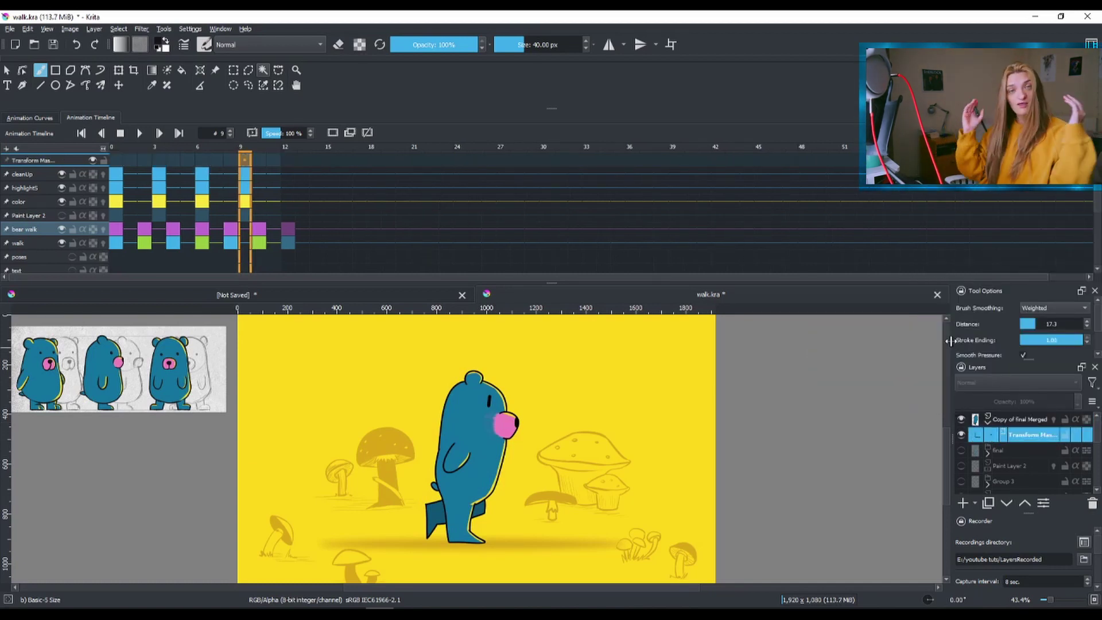
# Place the merged bear layer with its transform mask inside a new quick group.
pyautogui.click(1031, 423)
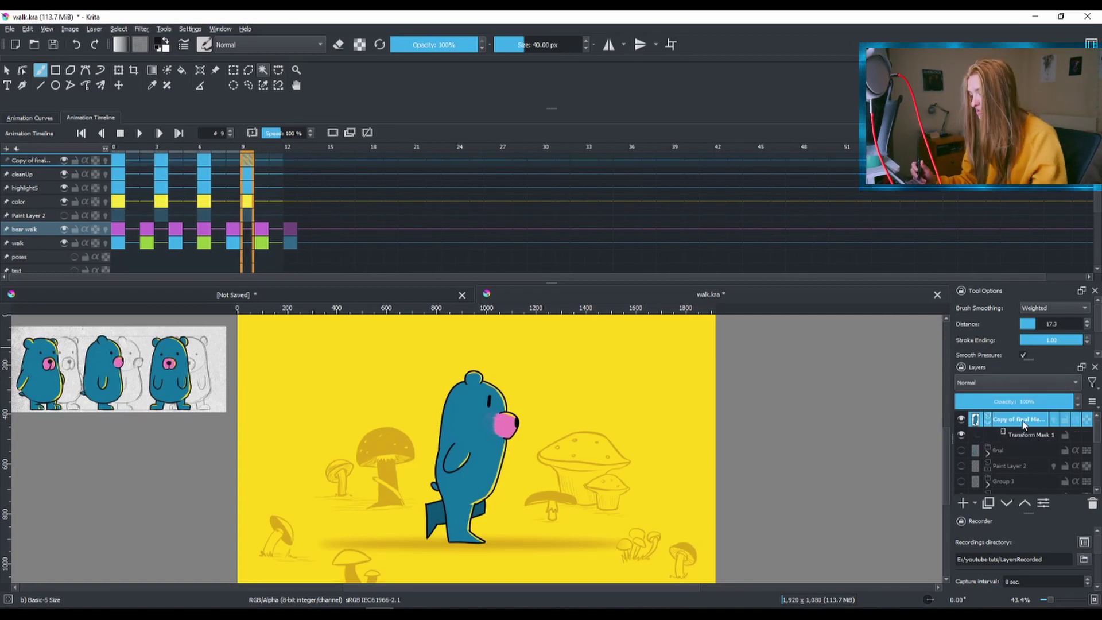
pyautogui.rightClick(1016, 425)
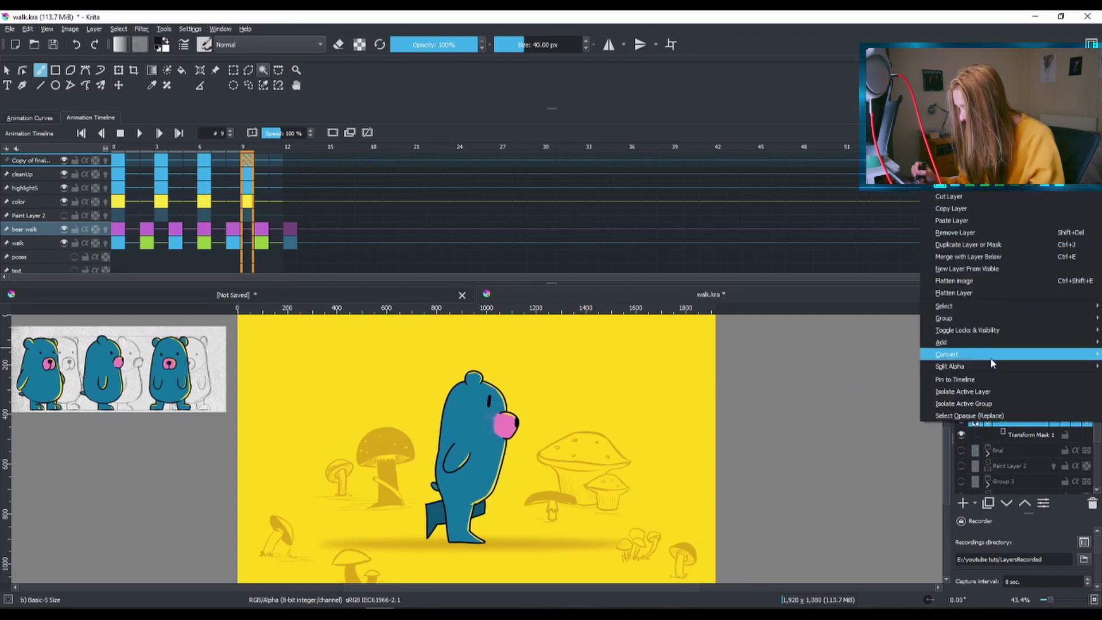
pyautogui.moveTo(975, 318)
pyautogui.click(892, 323)
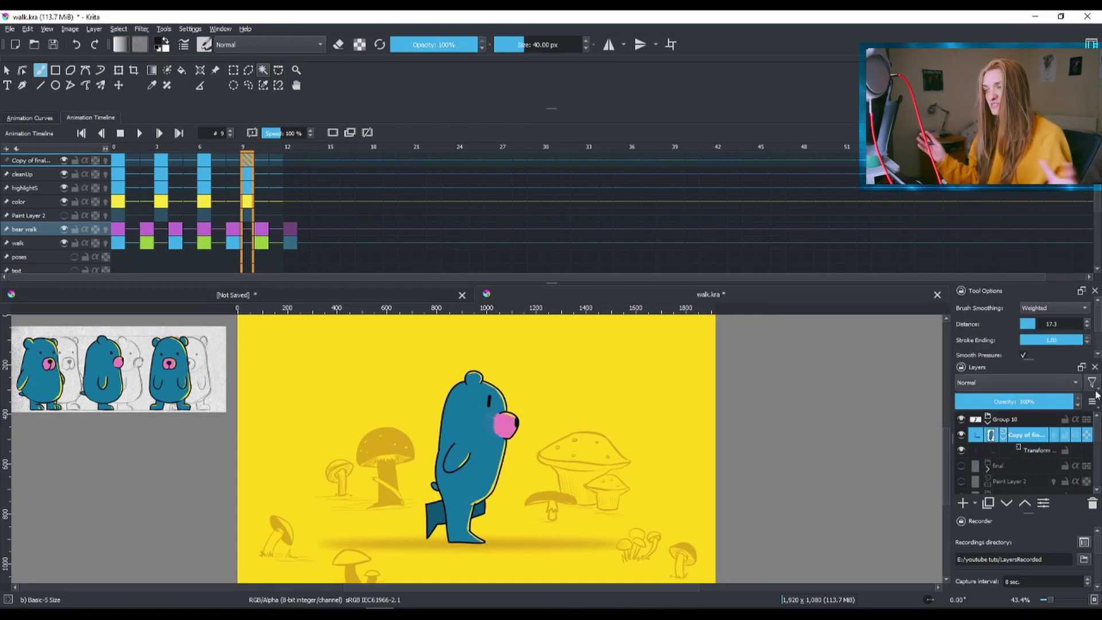
# Add scalar keyframes to the bear's transform mask at frame 0 in Animation Curves.
pyautogui.click(1027, 458)
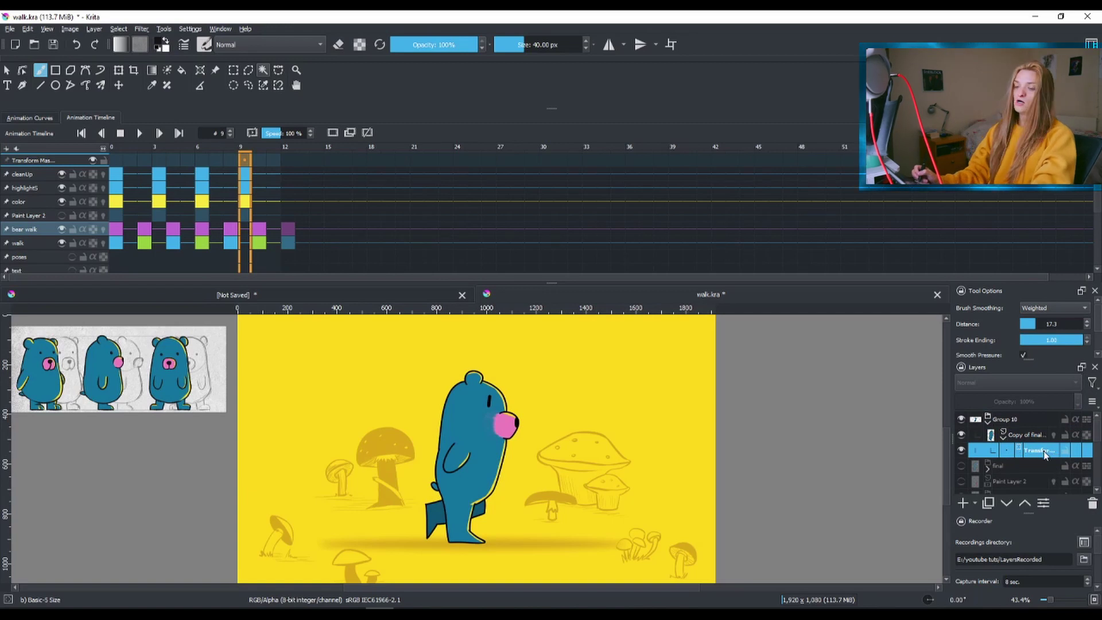
pyautogui.click(113, 146)
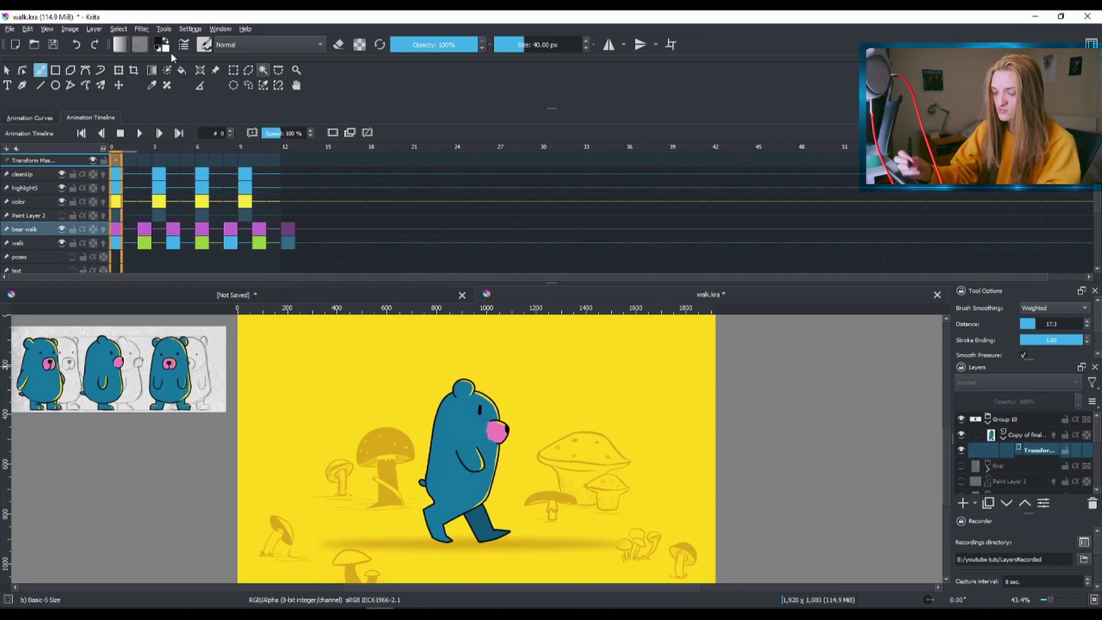
pyautogui.click(32, 116)
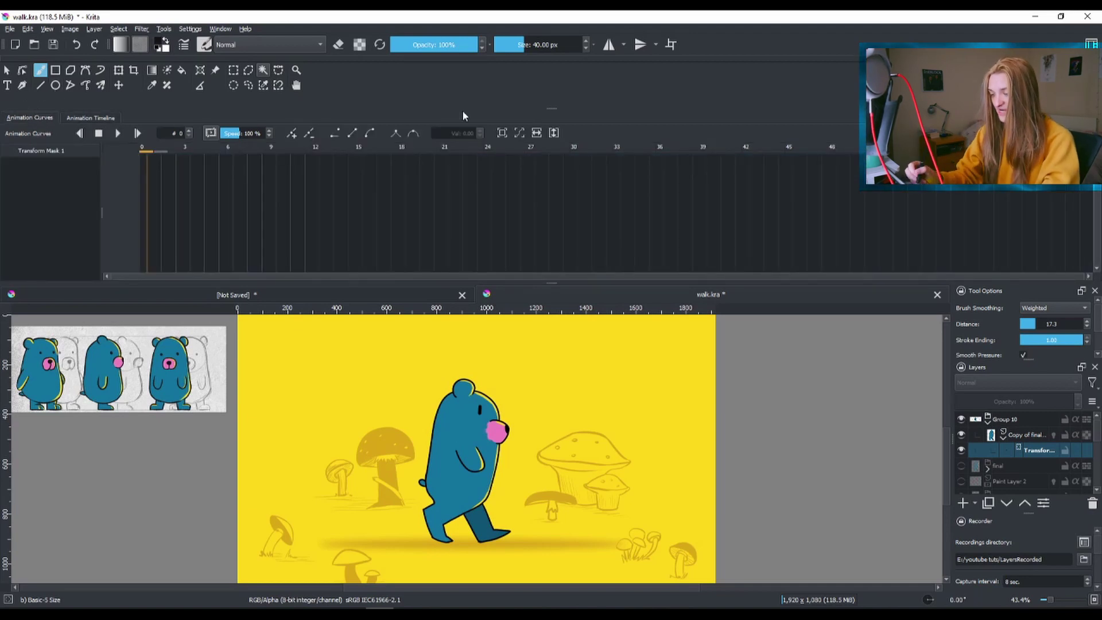
pyautogui.click(292, 133)
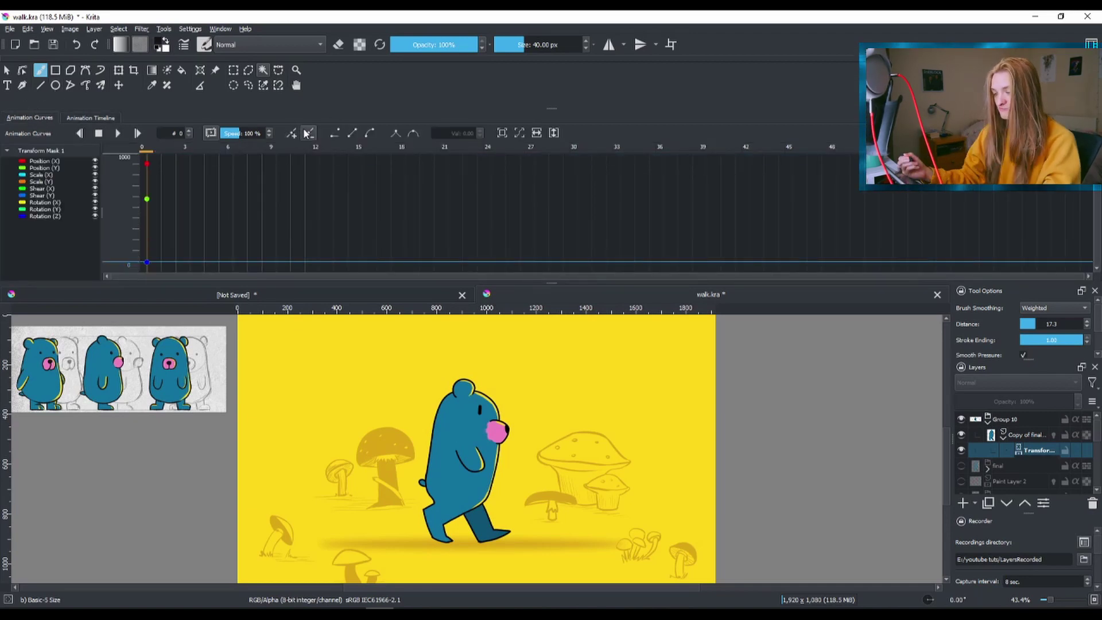
# At frame 24, key the transform mask by moving the bear past the canvas's right edge with the Transform tool.
pyautogui.click(405, 150)
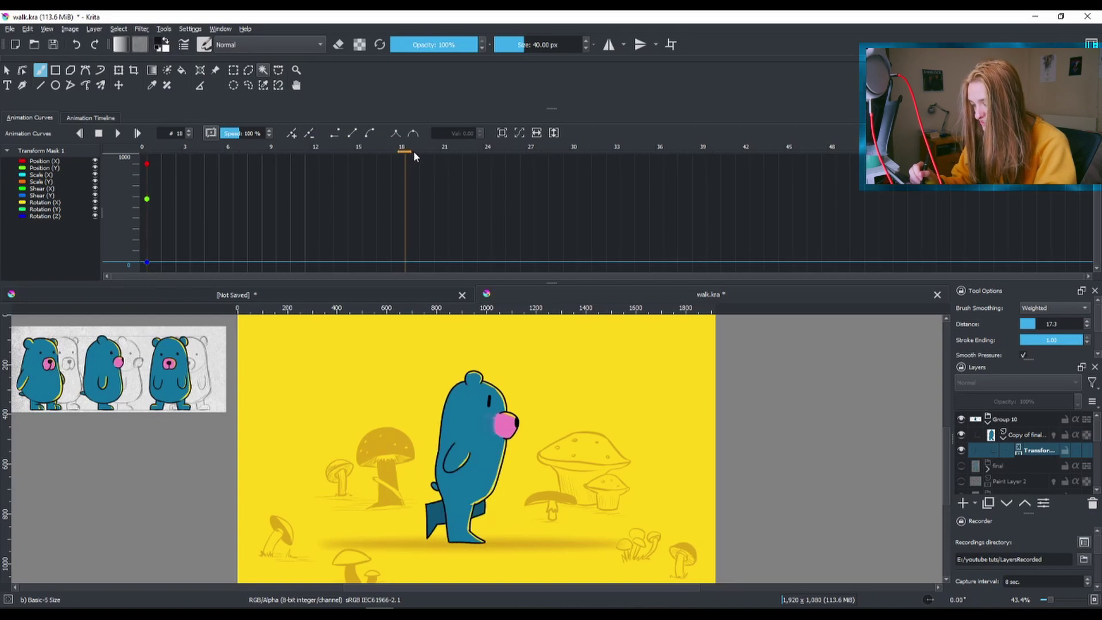
pyautogui.moveTo(504, 156); pyautogui.dragTo(499, 156)
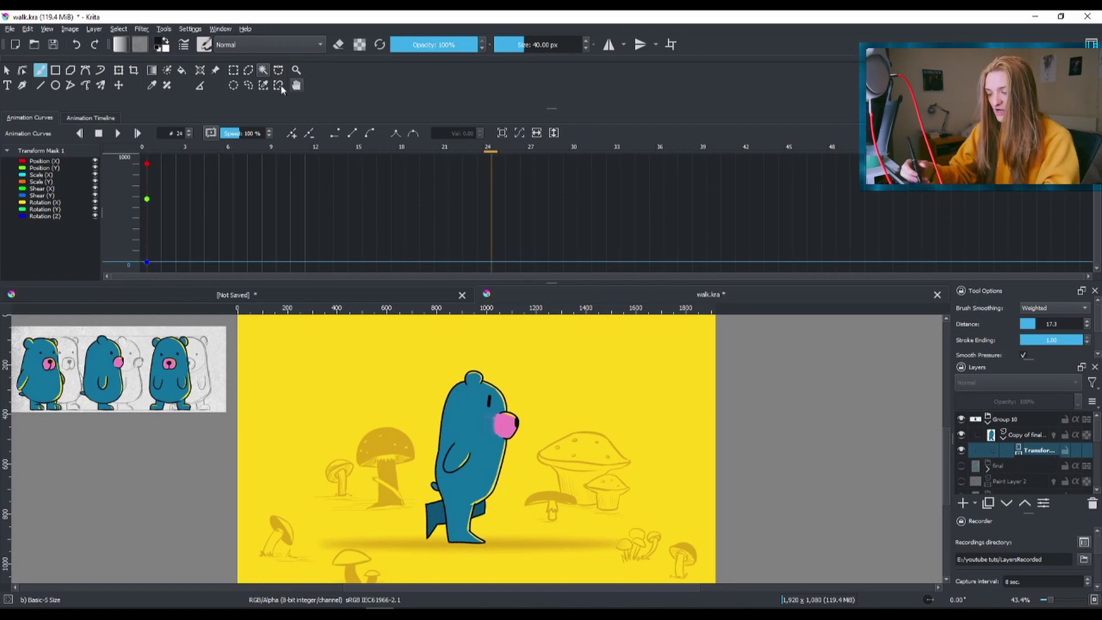
pyautogui.click(118, 68)
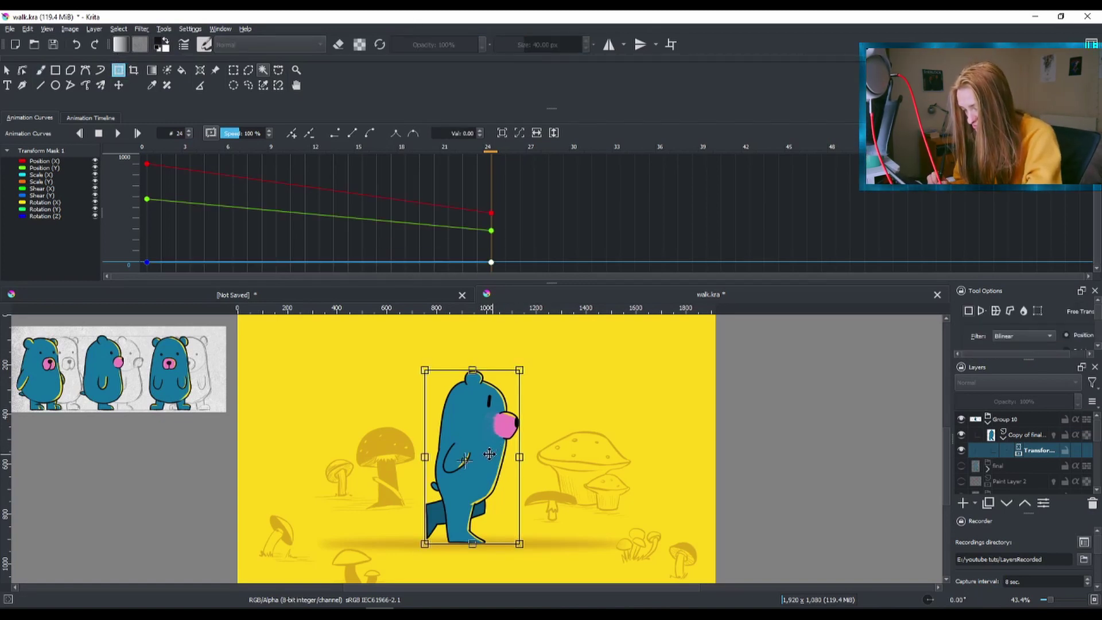
pyautogui.moveTo(490, 452); pyautogui.dragTo(787, 442)
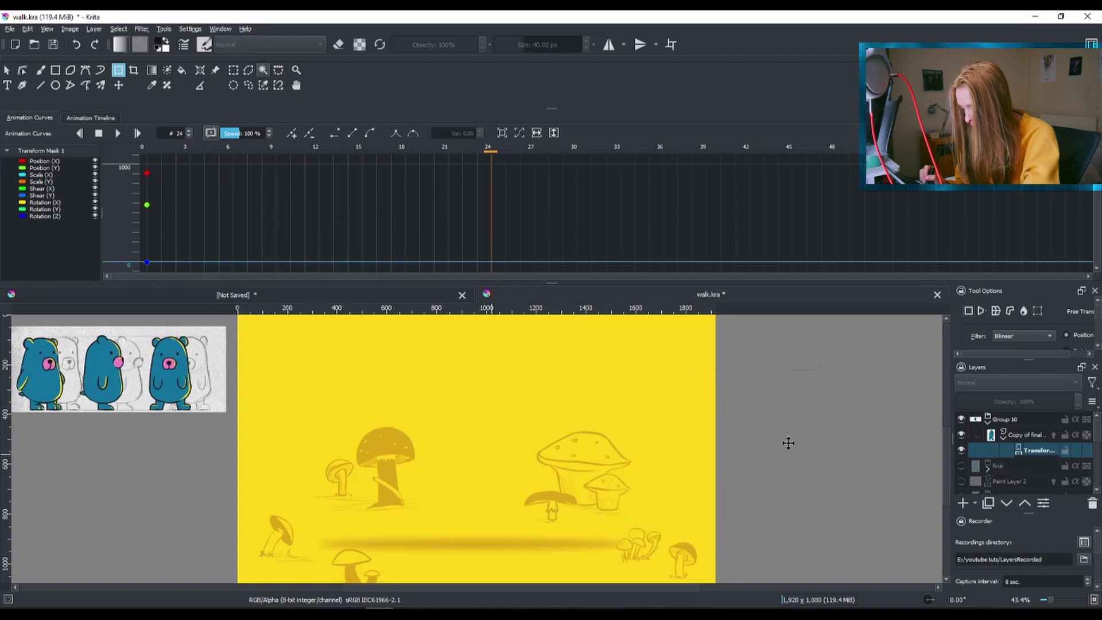
# Move the bear past the canvas's left edge at frame 0 of the transform mask.
pyautogui.click(141, 148)
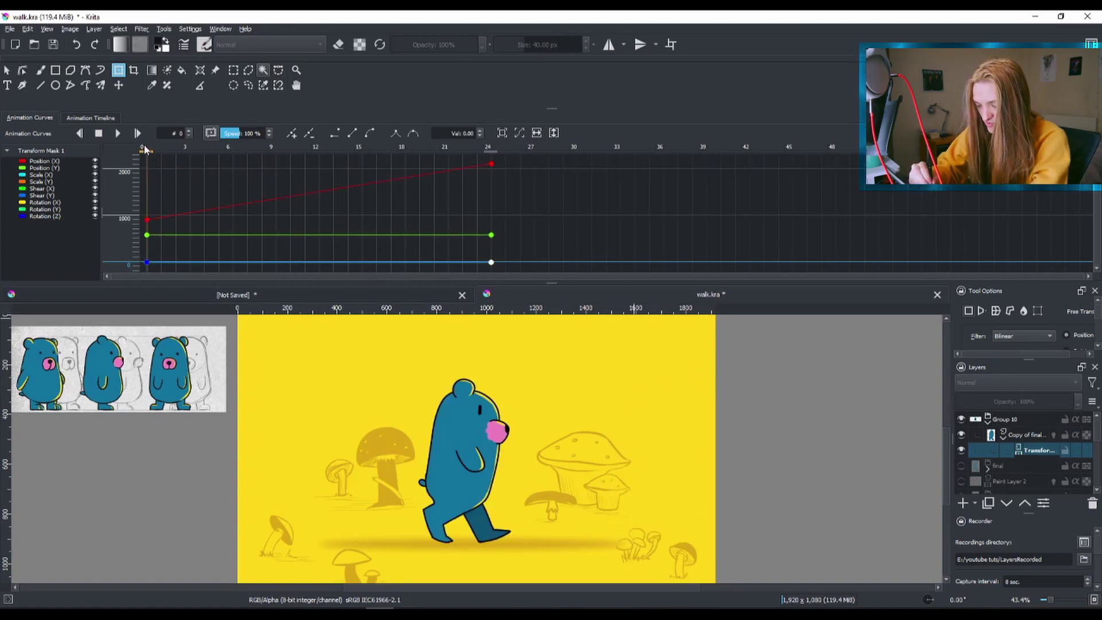
pyautogui.click(422, 452)
pyautogui.moveTo(421, 452); pyautogui.dragTo(189, 459)
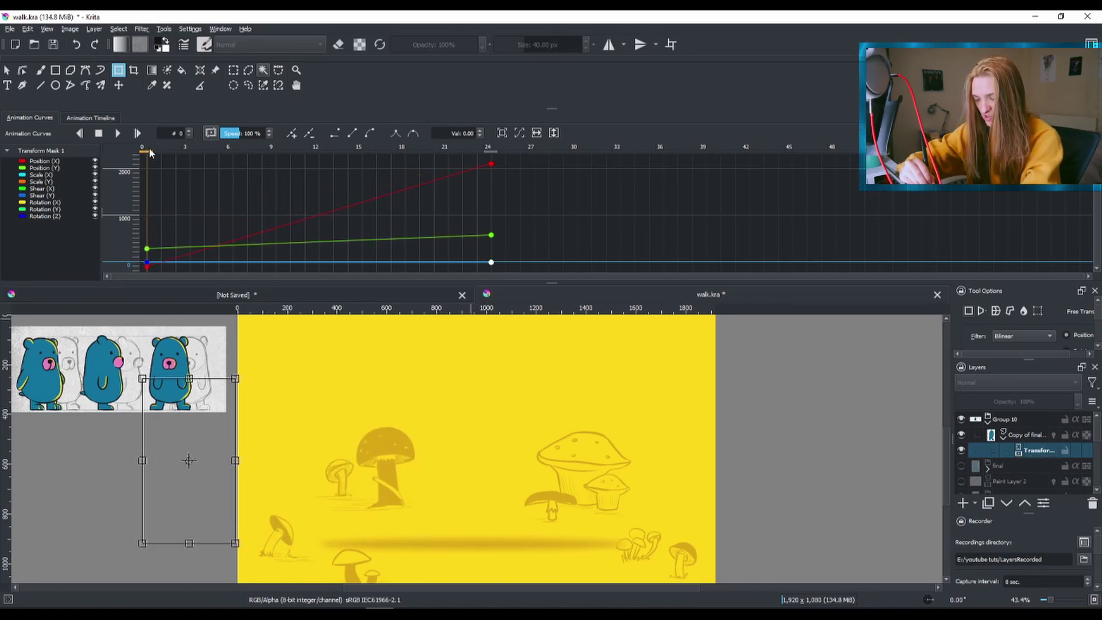
# Reposition the bear inside the canvas, near its left edge at frame 0 and near its right edge at frame 24.
pyautogui.moveTo(149, 148); pyautogui.dragTo(131, 189)
pyautogui.moveTo(207, 417); pyautogui.dragTo(327, 412)
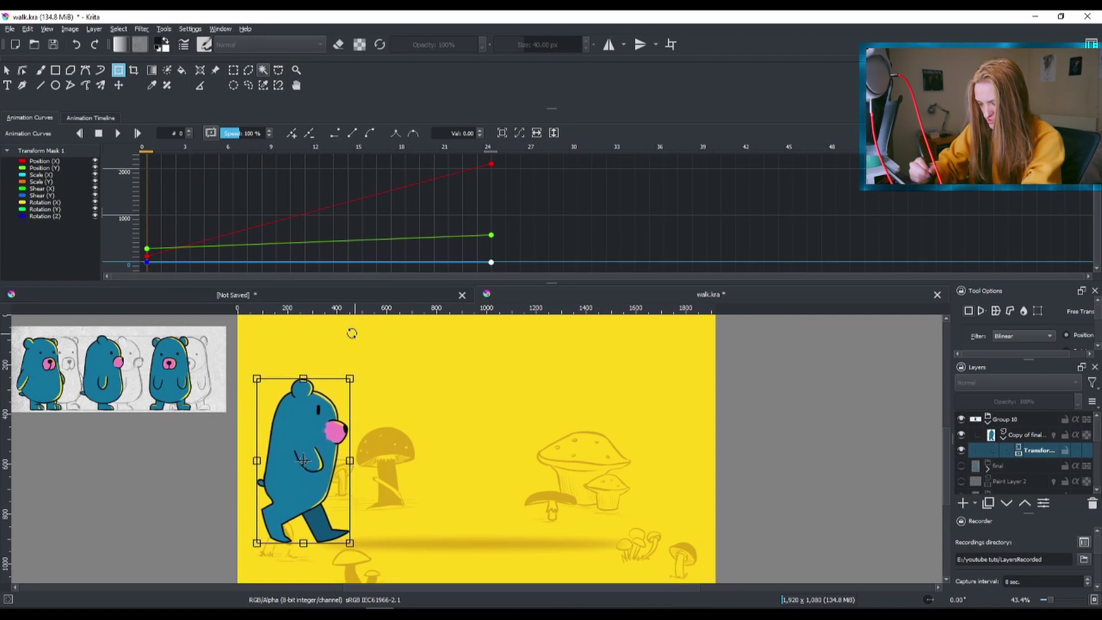
pyautogui.click(502, 150)
pyautogui.moveTo(787, 430); pyautogui.dragTo(664, 427)
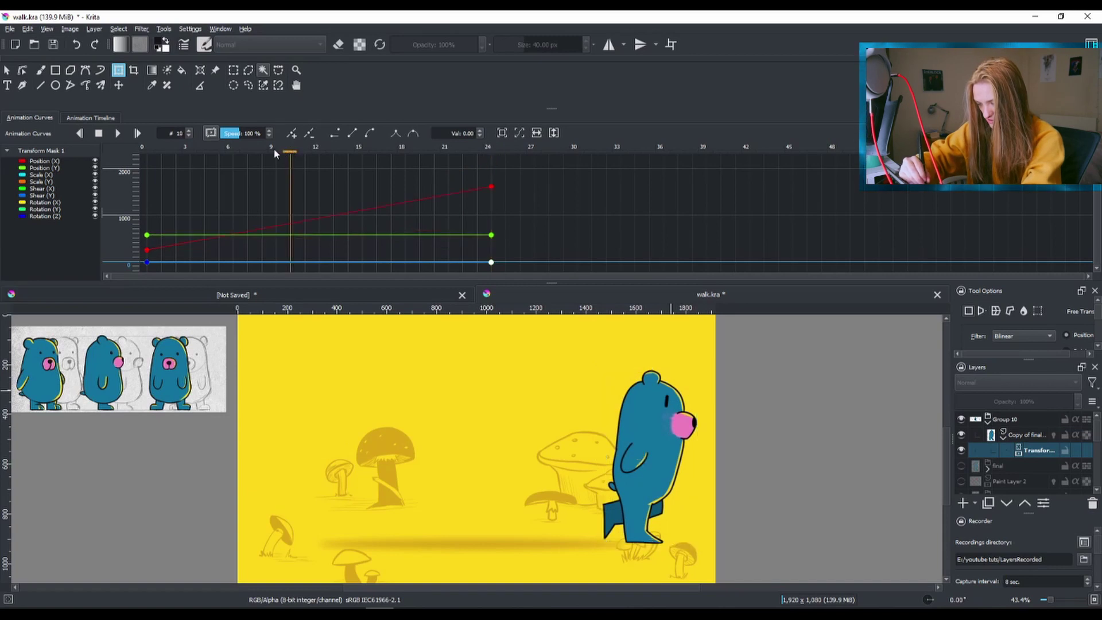
# Scrub back to frame 0 and play the bear walking across the canvas, then stop playback.
pyautogui.click(204, 151)
pyautogui.moveTo(215, 150); pyautogui.dragTo(97, 147)
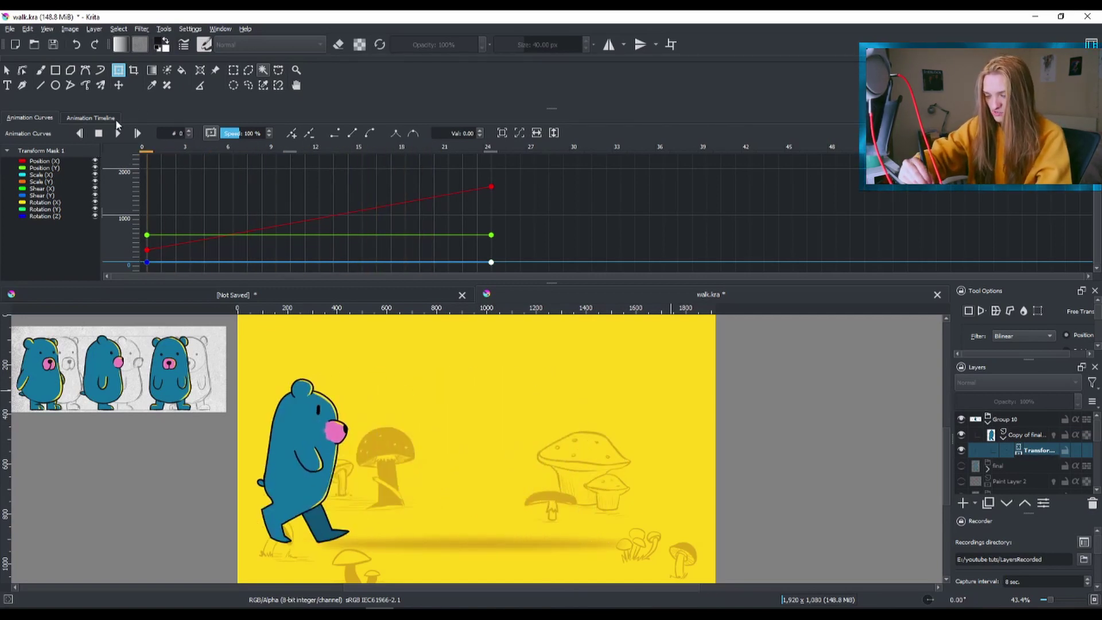
pyautogui.click(118, 133)
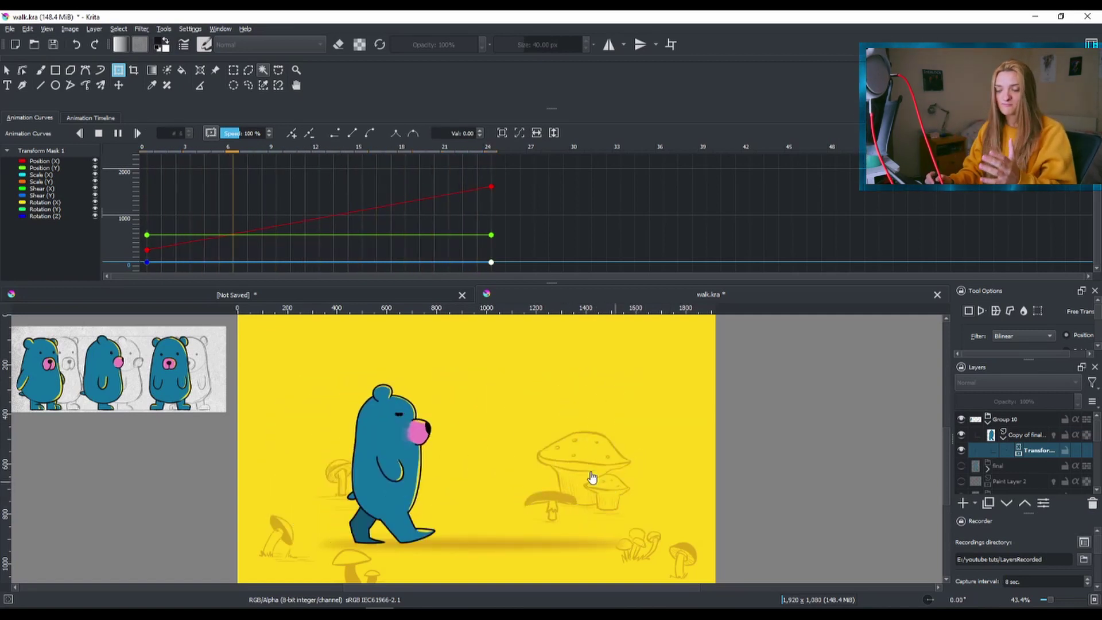
pyautogui.press('space')
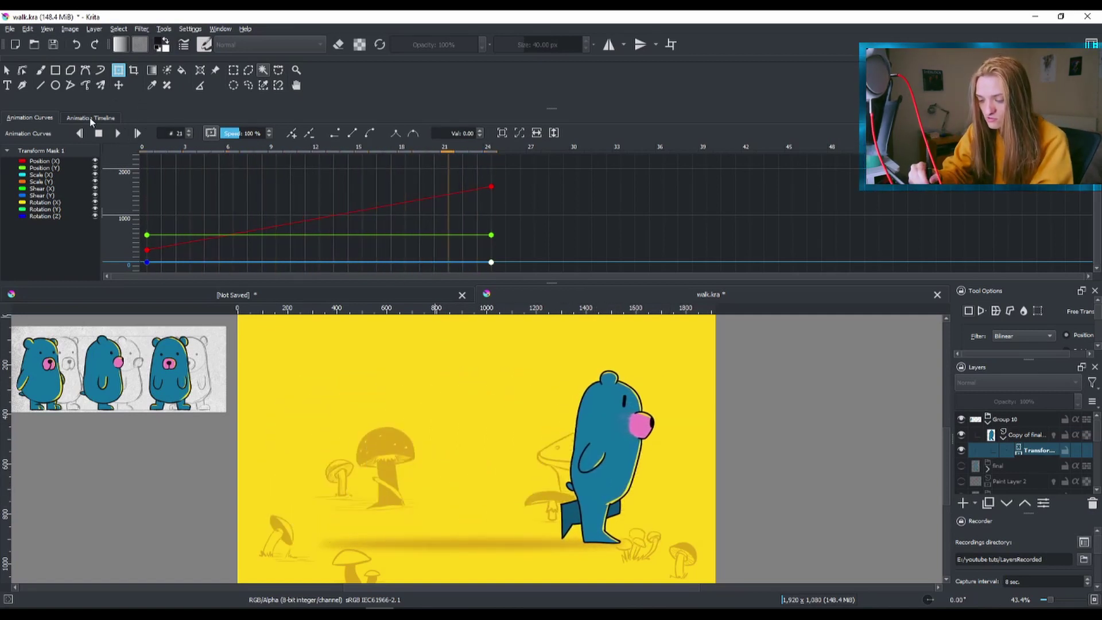
# Find the merged bear layer's keyframes in the animation timeline and rename that layer "copy".
pyautogui.click(89, 118)
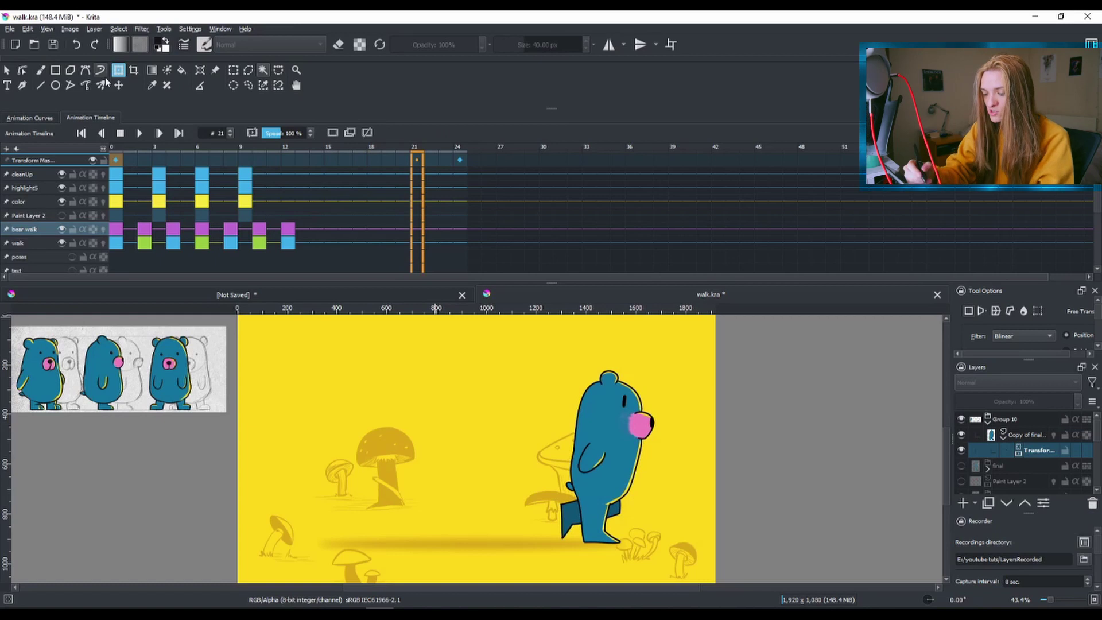
pyautogui.click(1027, 435)
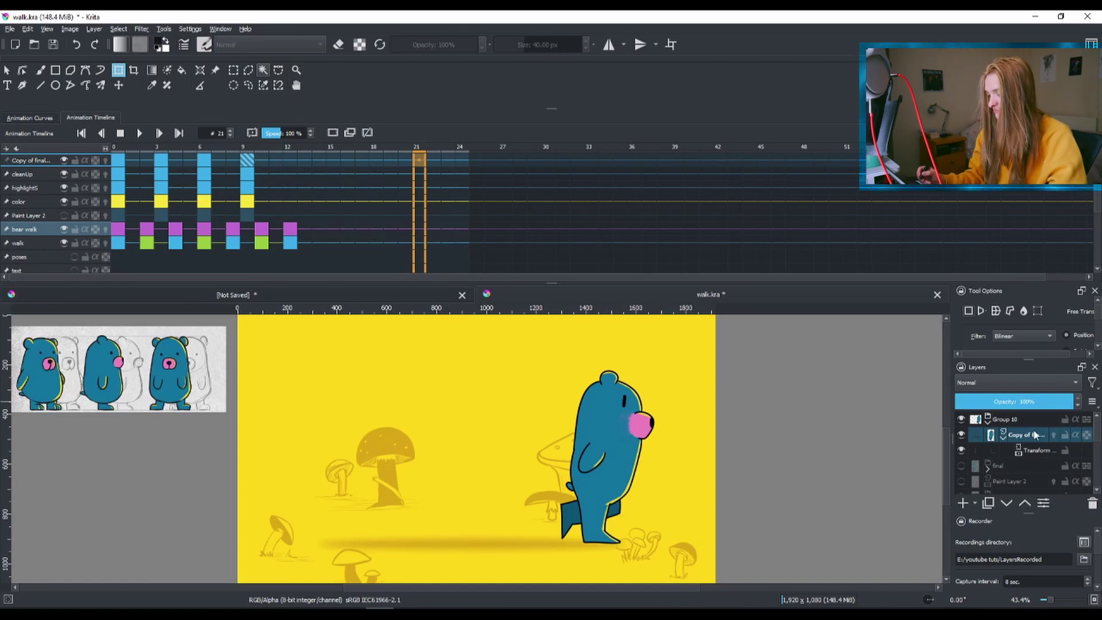
pyautogui.click(120, 161)
pyautogui.click(161, 161)
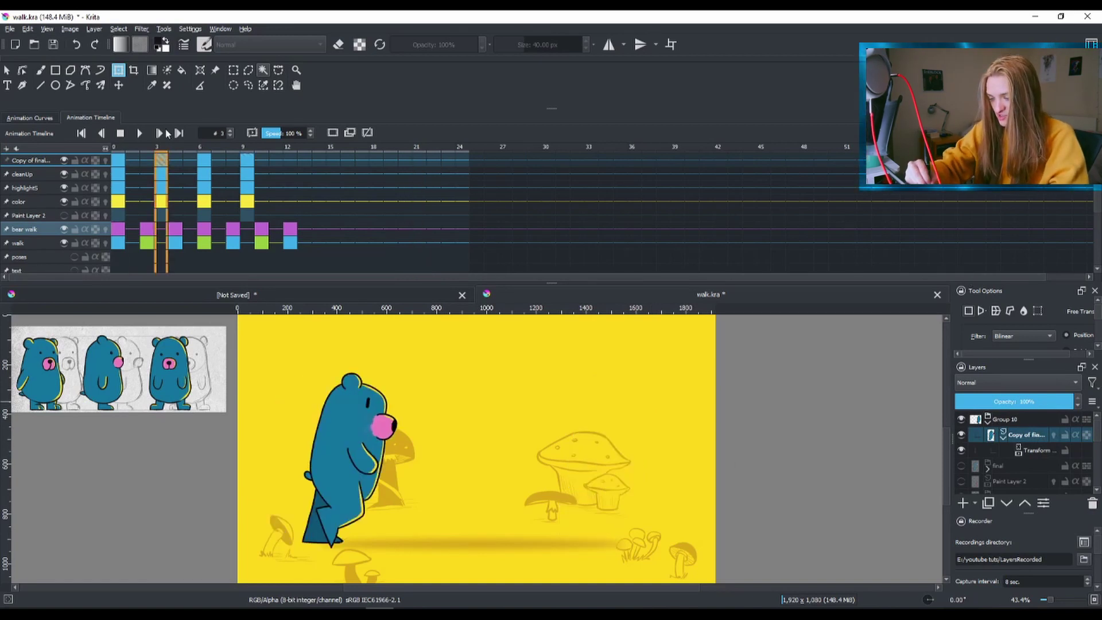
pyautogui.doubleClick(1024, 434)
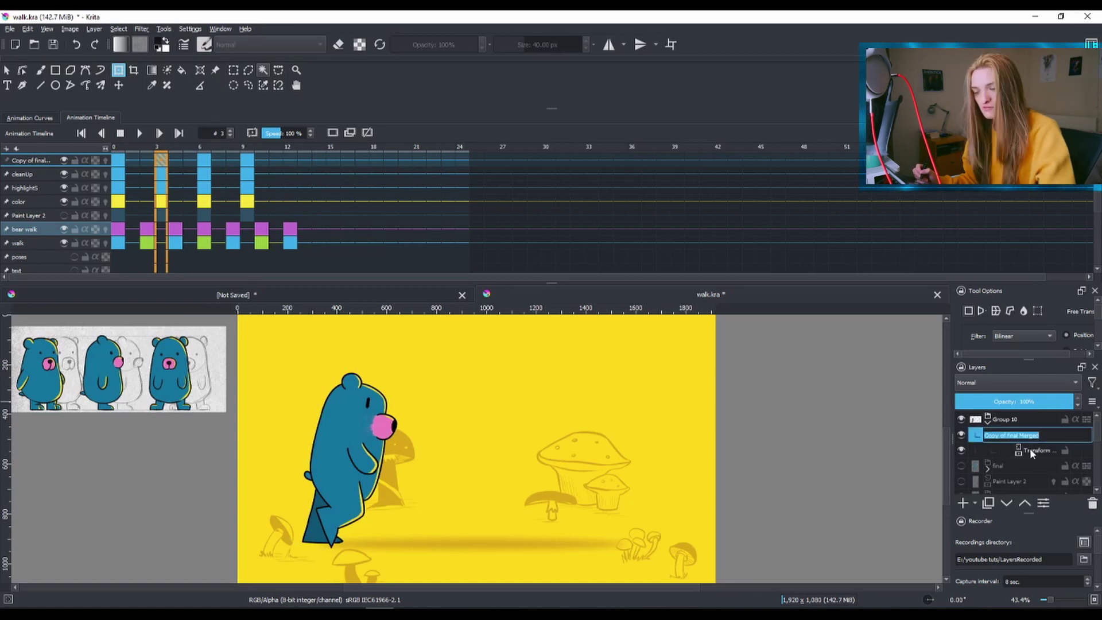
pyautogui.write('copy')
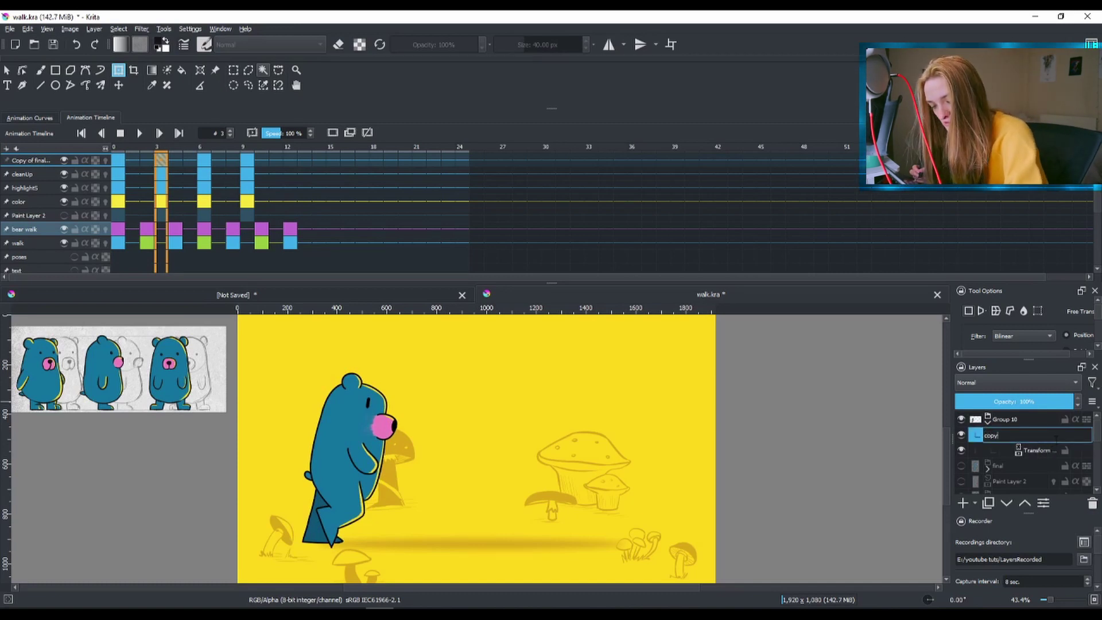
pyautogui.press('Return')
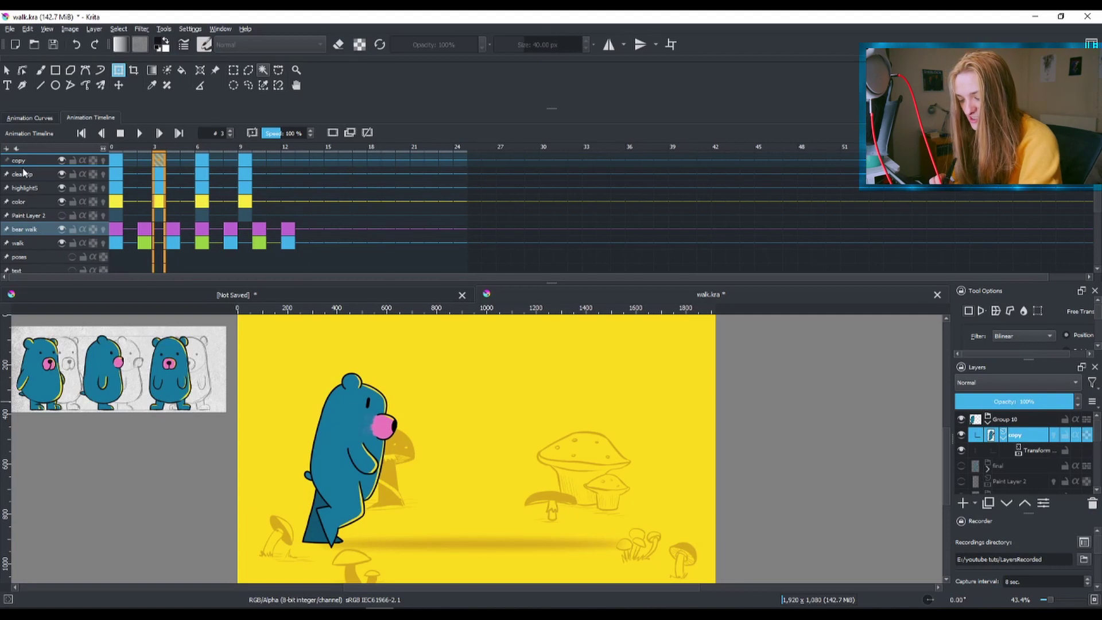
# Copy the copy layer's four keyframes at frames 0, 3, 6 and 9 and paste them starting at frame 12.
pyautogui.click(120, 159)
pyautogui.click(163, 161)
pyautogui.click(206, 161)
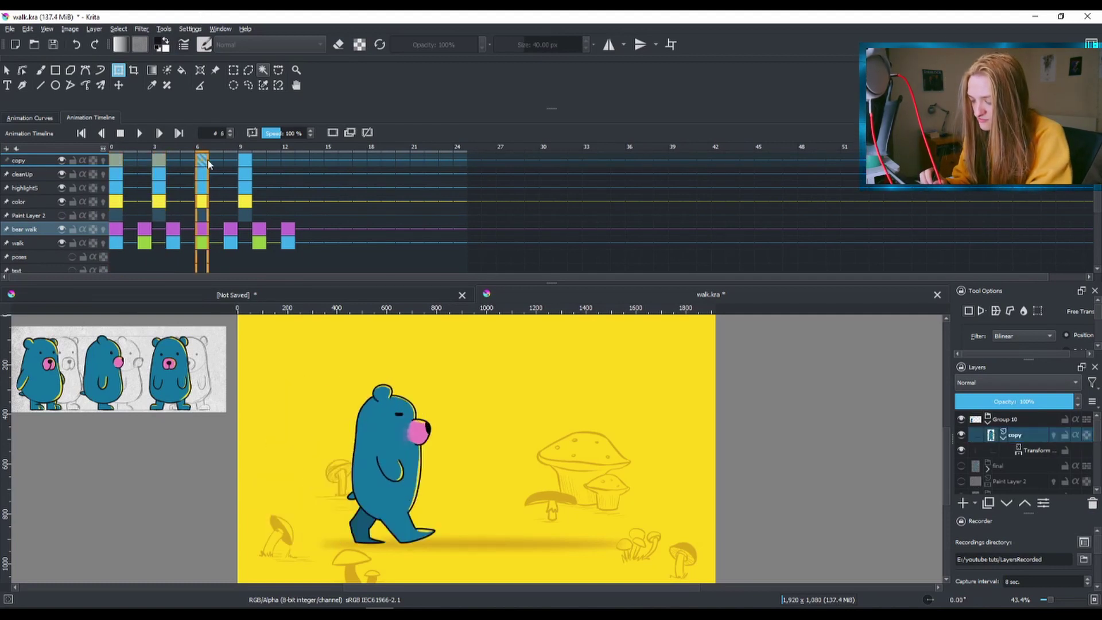
pyautogui.click(246, 161)
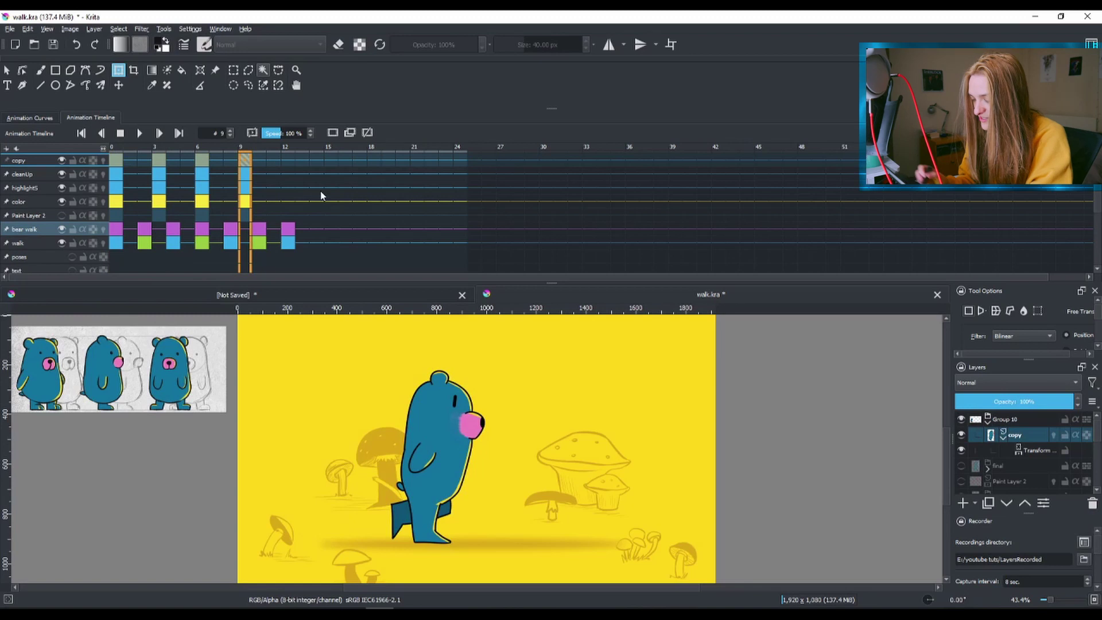
pyautogui.rightClick(245, 165)
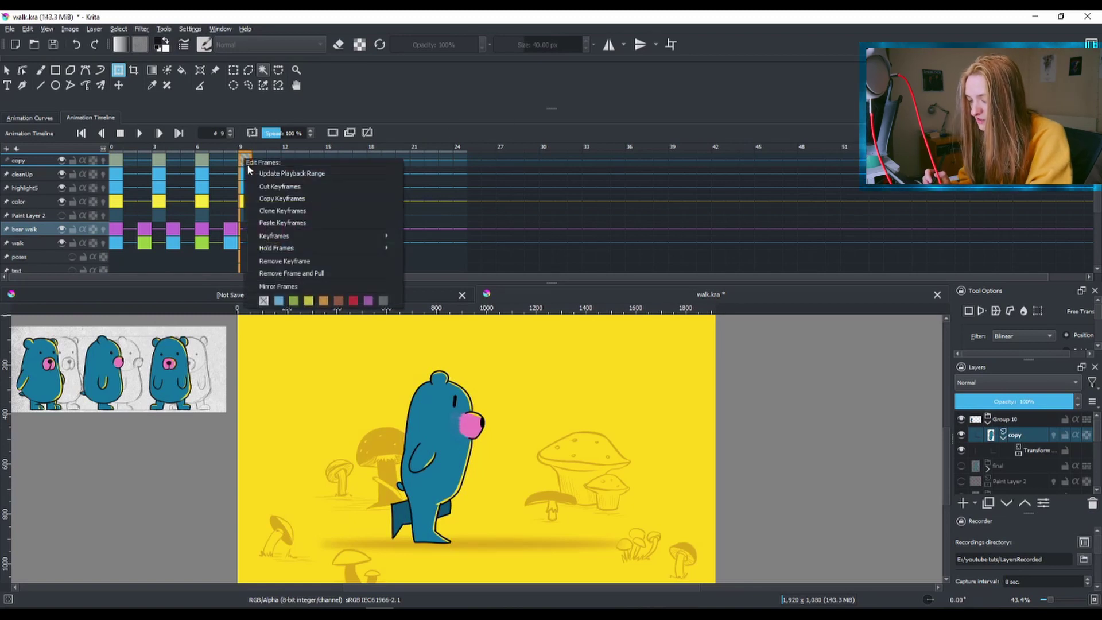
pyautogui.click(294, 199)
pyautogui.click(286, 161)
pyautogui.rightClick(288, 160)
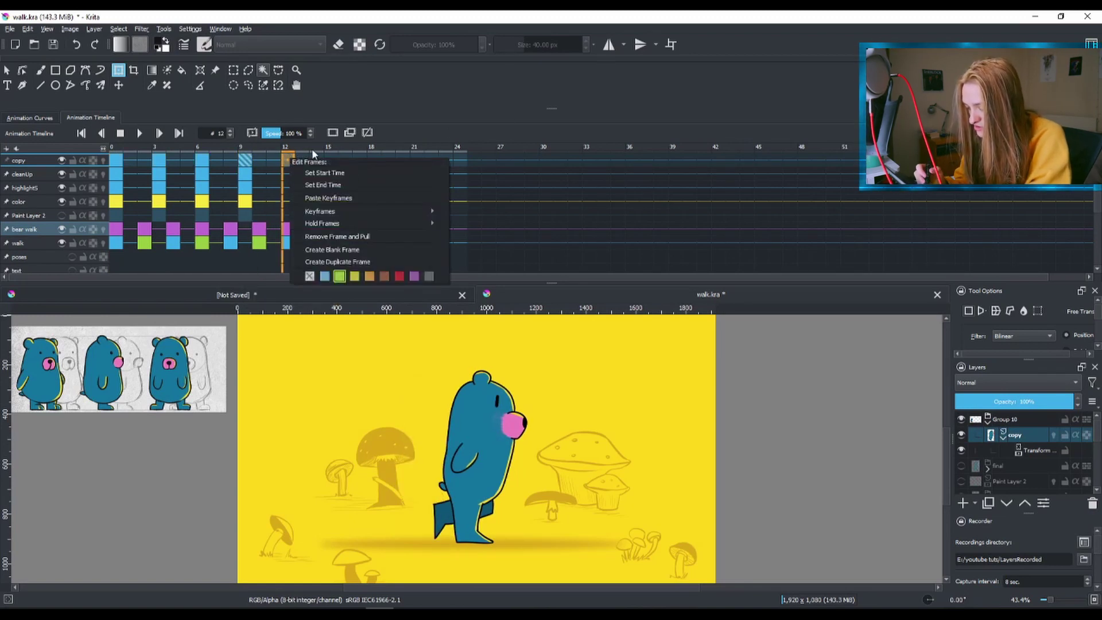
pyautogui.click(377, 198)
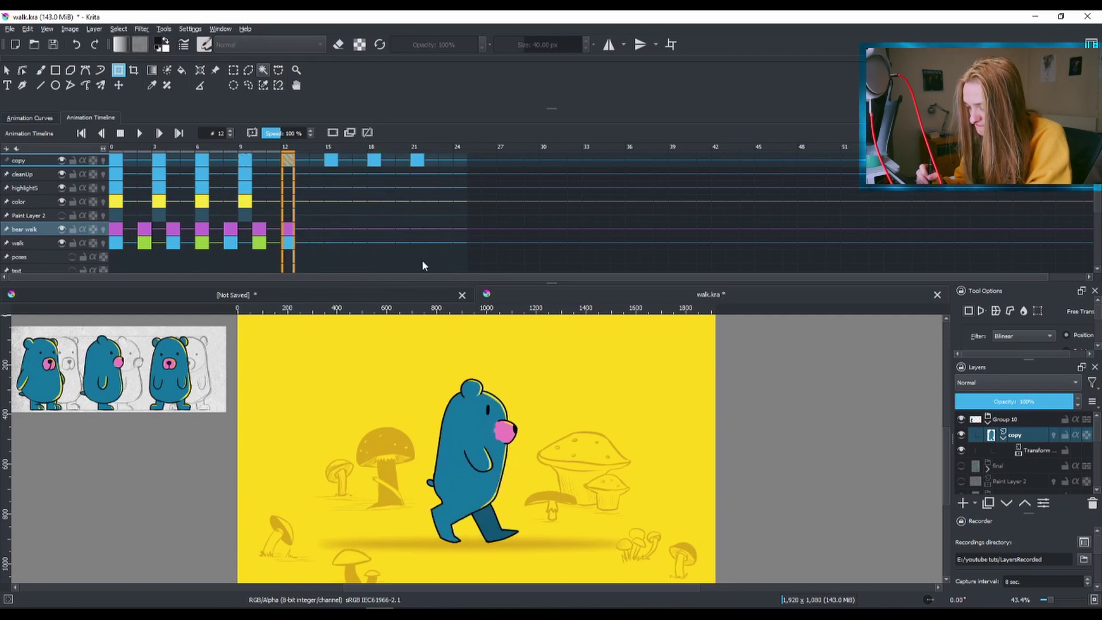
# Copy the copy layer's frame 12 keyframe to frame 24, and play the walk across the canvas before pausing it.
pyautogui.rightClick(288, 161)
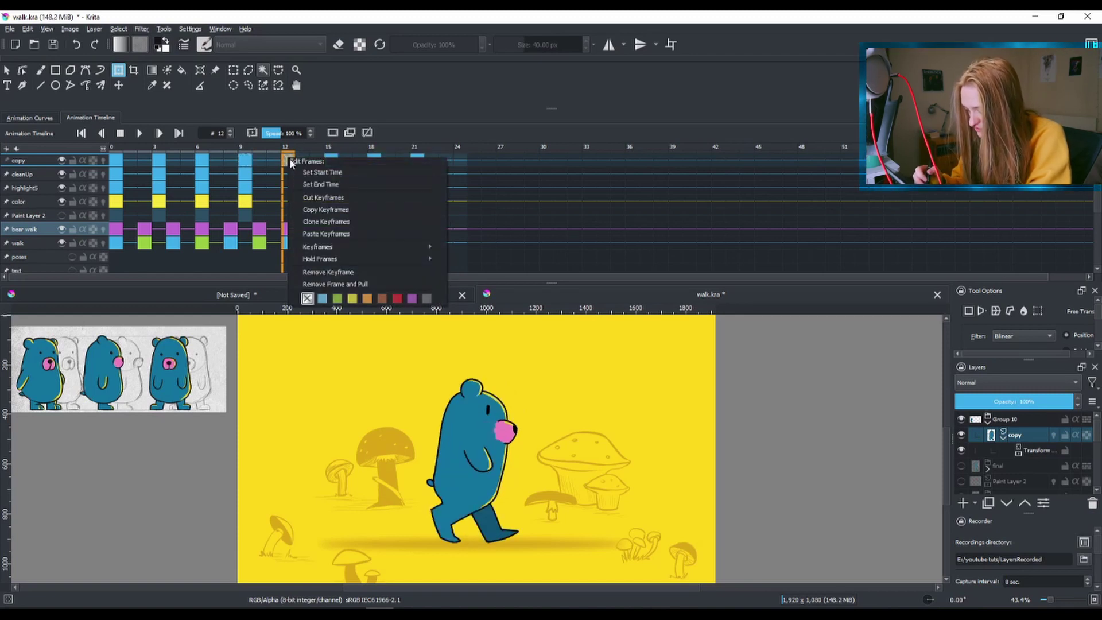
pyautogui.click(348, 210)
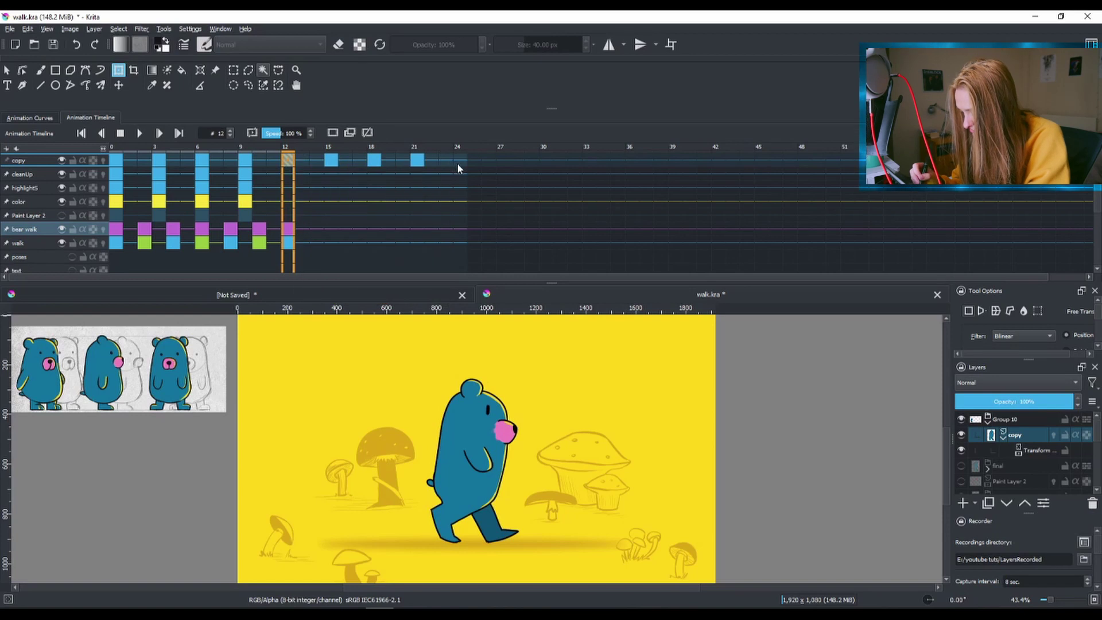
pyautogui.click(140, 133)
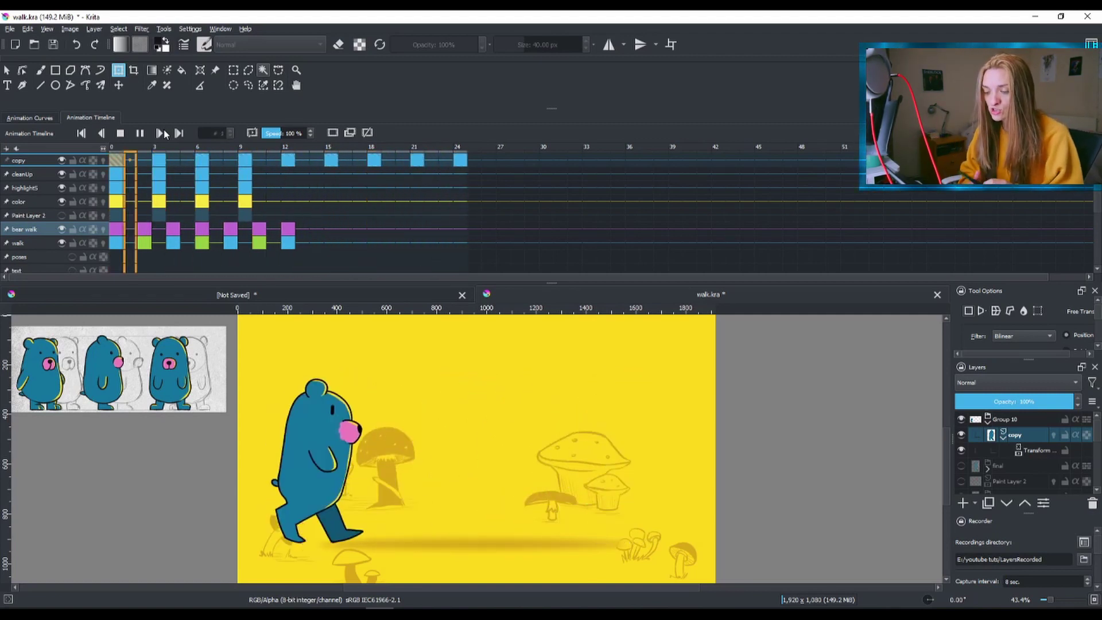
pyautogui.click(139, 133)
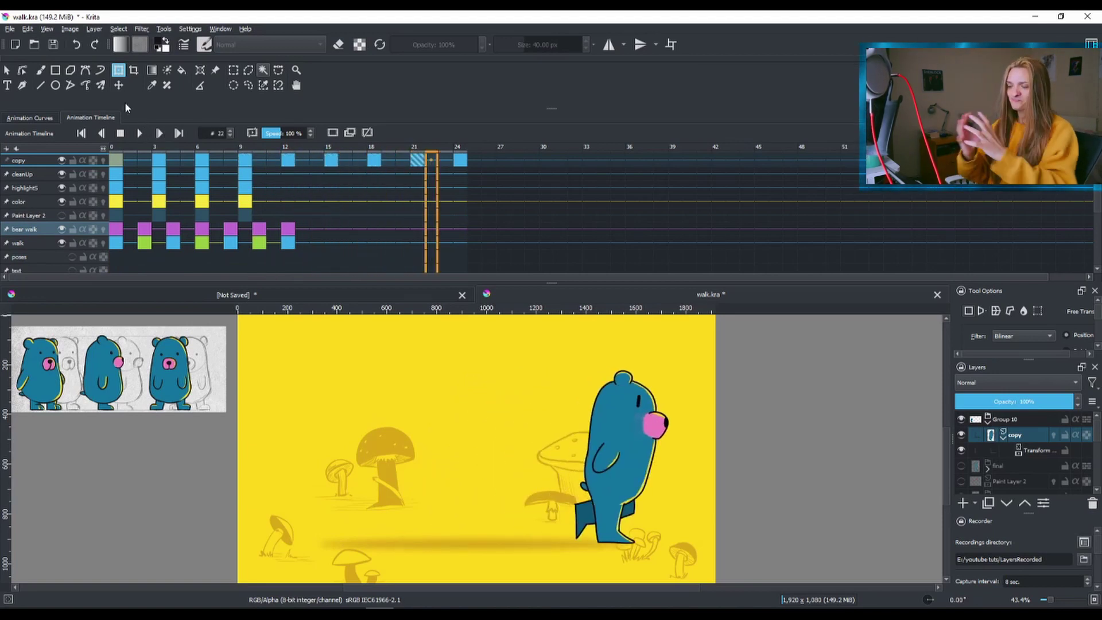
# Key the transform mask at frame 22 by scaling the bear up from its upper corner.
pyautogui.click(1045, 453)
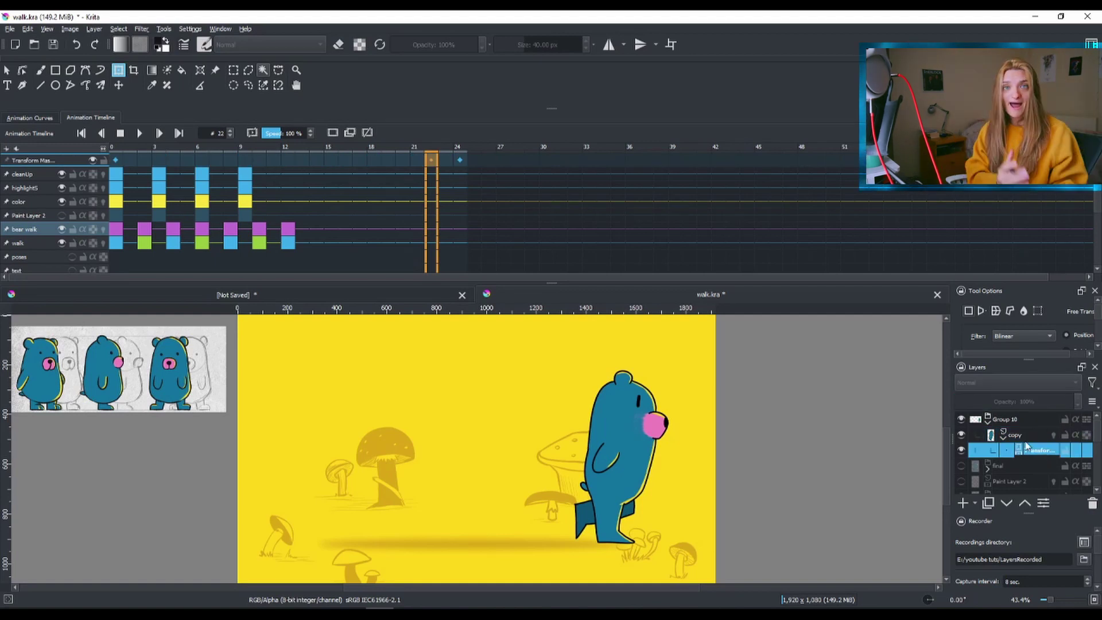
pyautogui.moveTo(1026, 445)
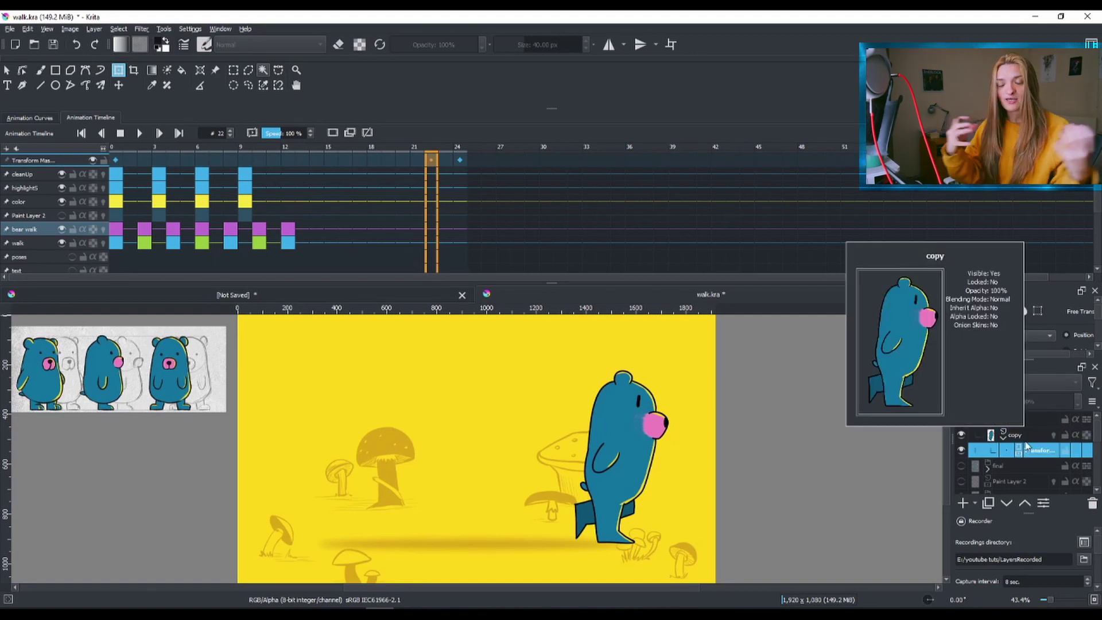
pyautogui.click(31, 119)
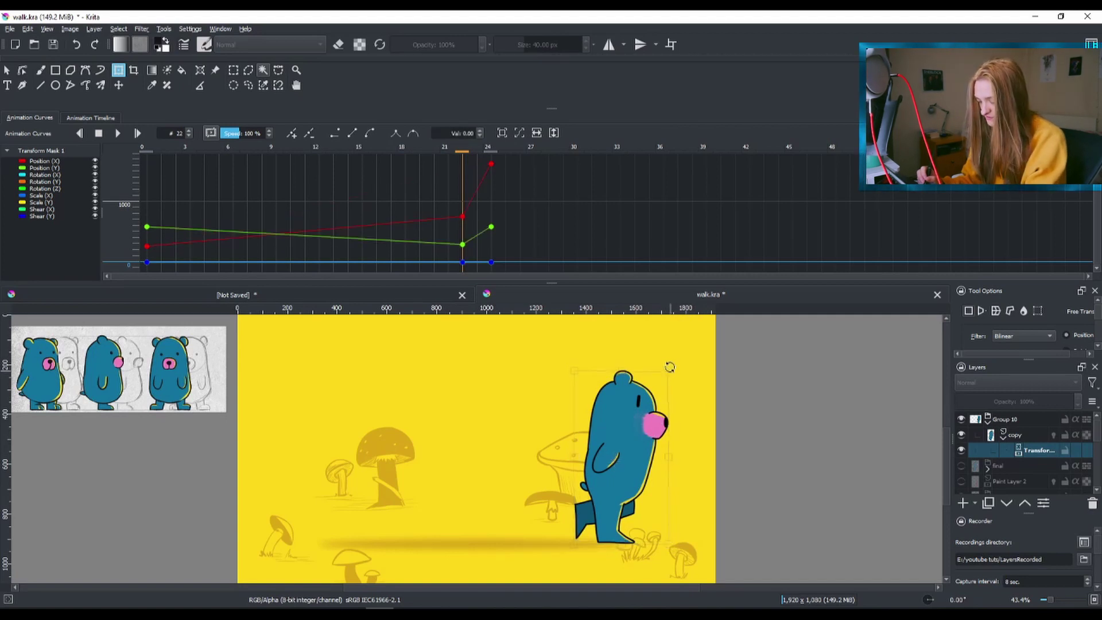
pyautogui.moveTo(670, 370); pyautogui.dragTo(704, 341)
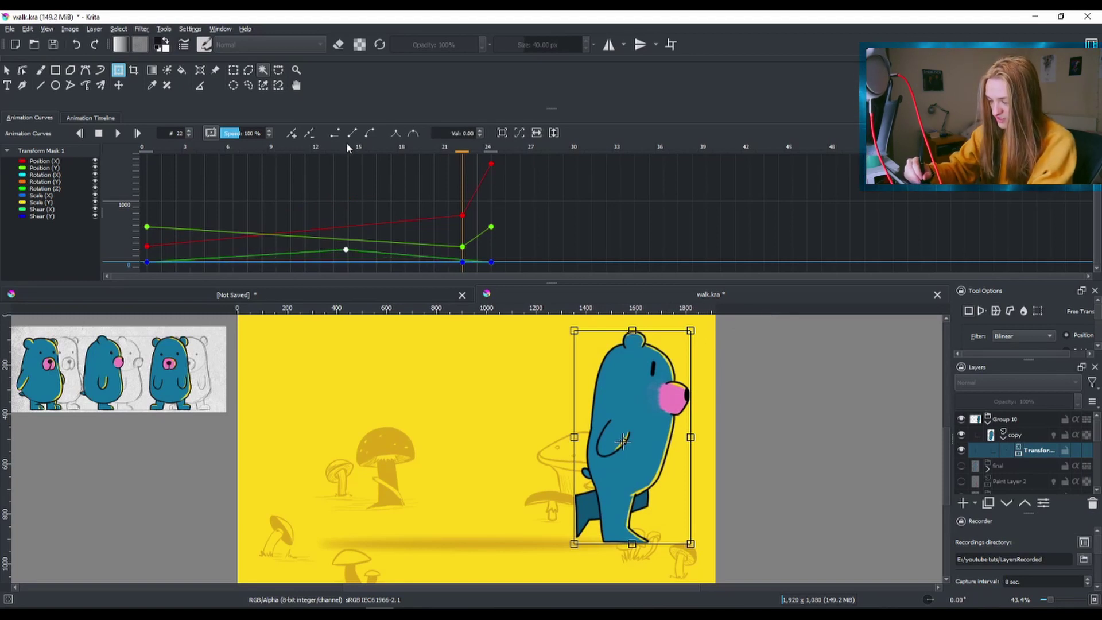
# Scale the bear down at frame 0 of the transform mask, keeping it near the canvas's left edge, and play the animation.
pyautogui.moveTo(463, 151); pyautogui.dragTo(138, 122)
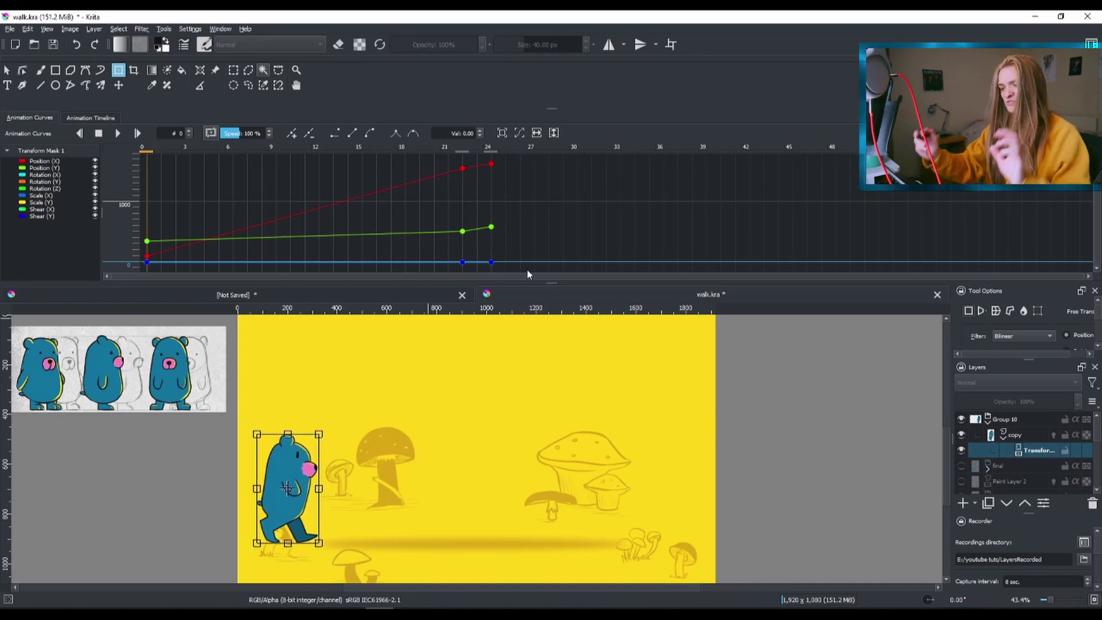
pyautogui.click(117, 133)
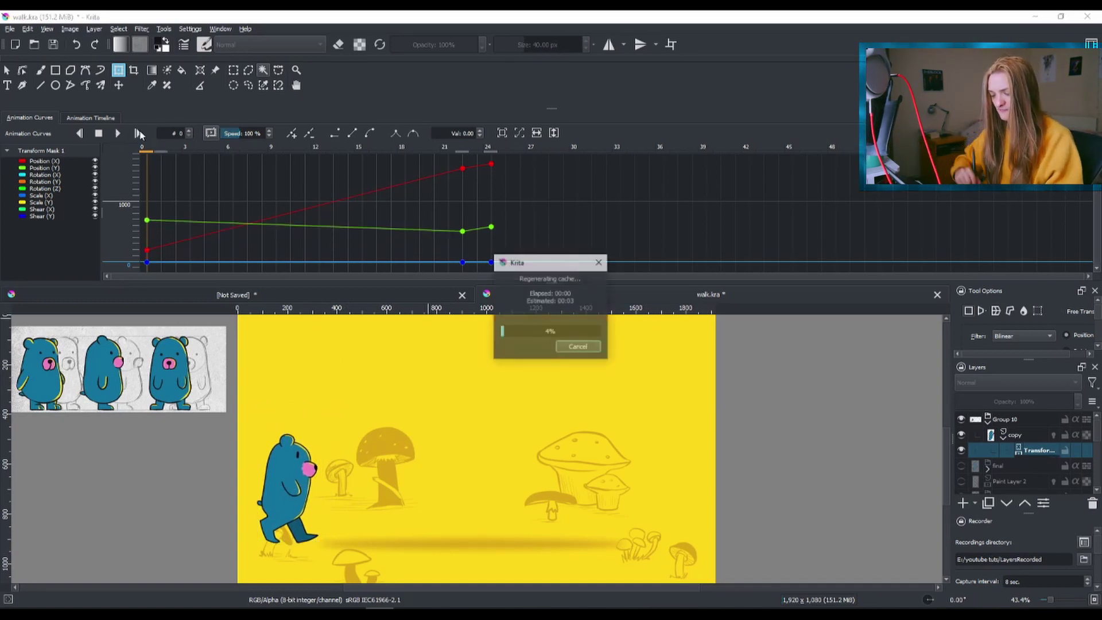